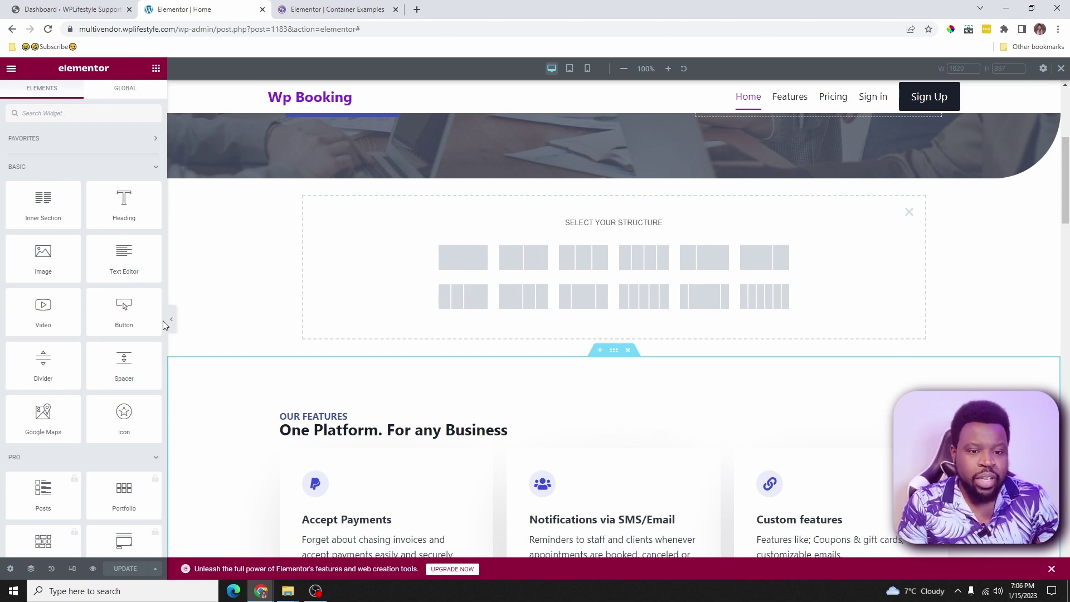
Compare the widgets available in the Home page editor with those in the Container Examples page editor, including Inner Section and Container.
{"action": "left_click_drag", "start_coordinate": [55, 209], "coordinate": [153, 264]}
{"action": "left_click", "coordinate": [334, 10]}
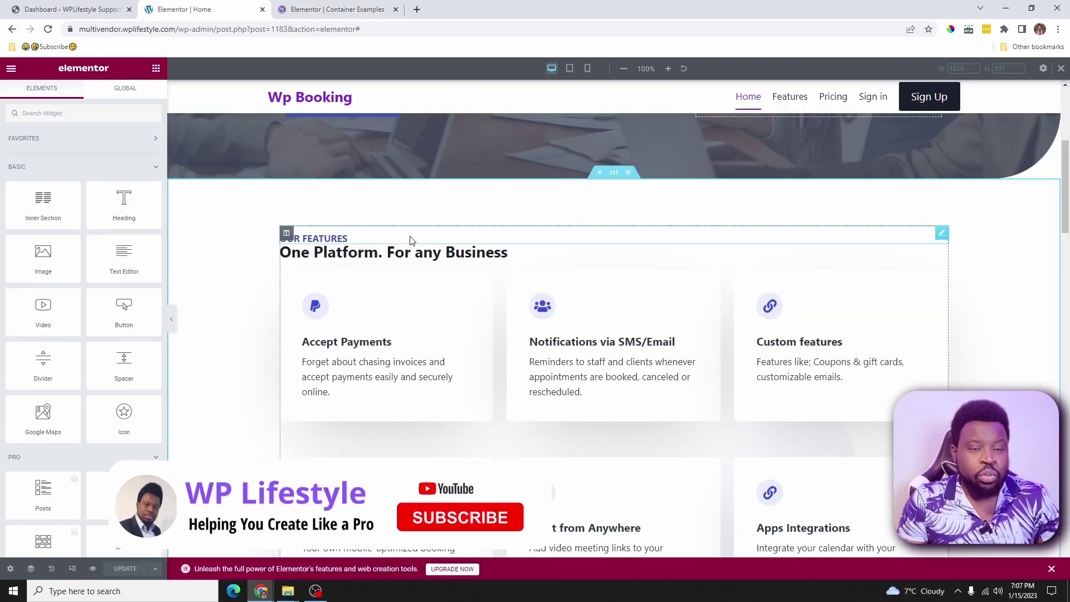
{"action": "scroll", "coordinate": [667, 273], "scroll_direction": "down", "scroll_amount": 2}
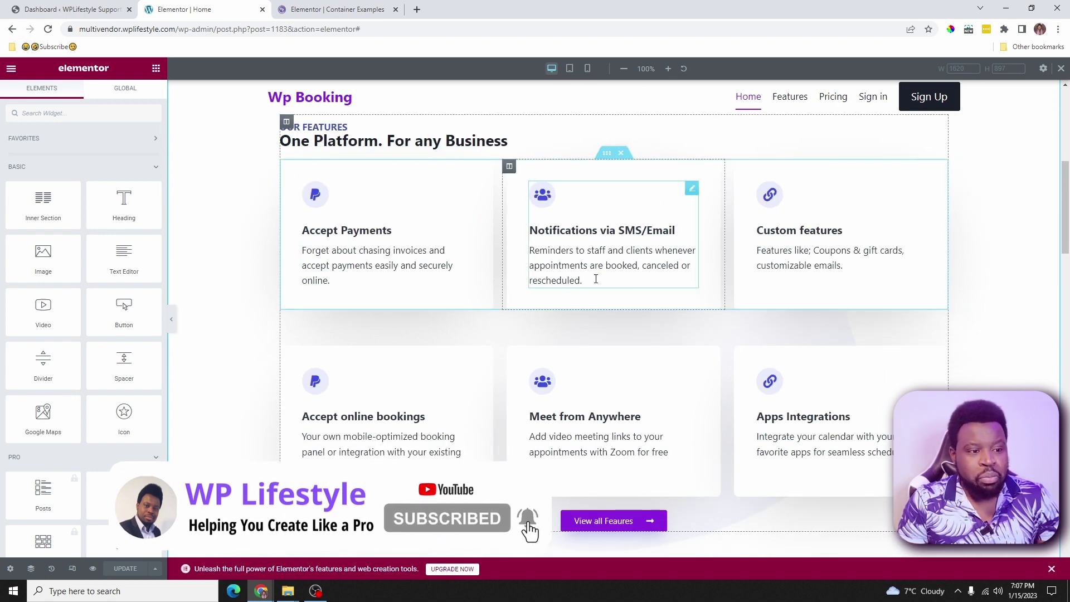
{"action": "key", "text": "ctrl+Tab"}
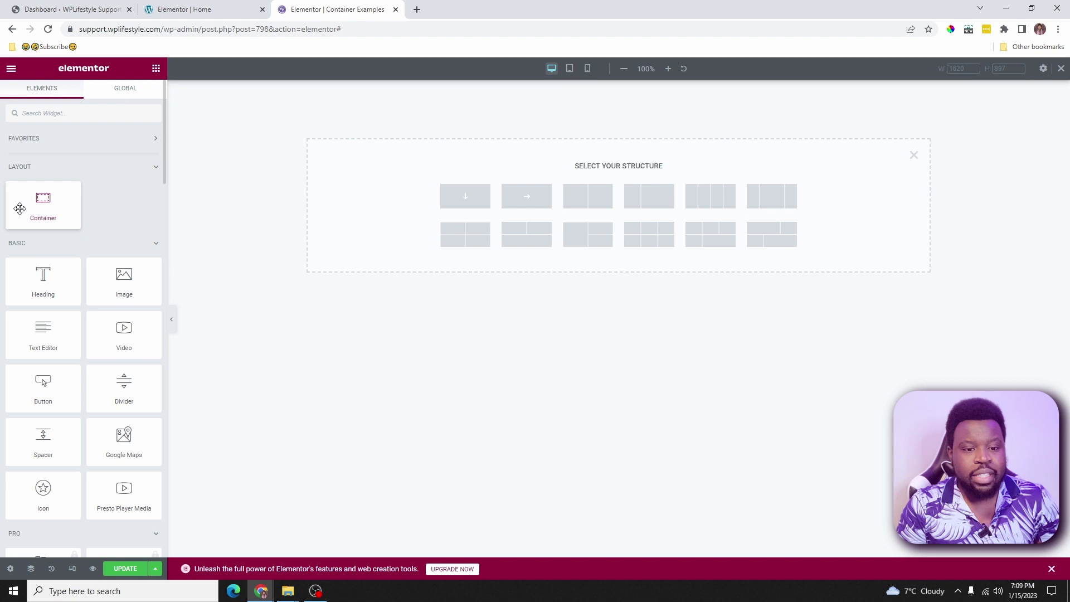
{"action": "left_click_drag", "start_coordinate": [20, 207], "coordinate": [45, 203]}
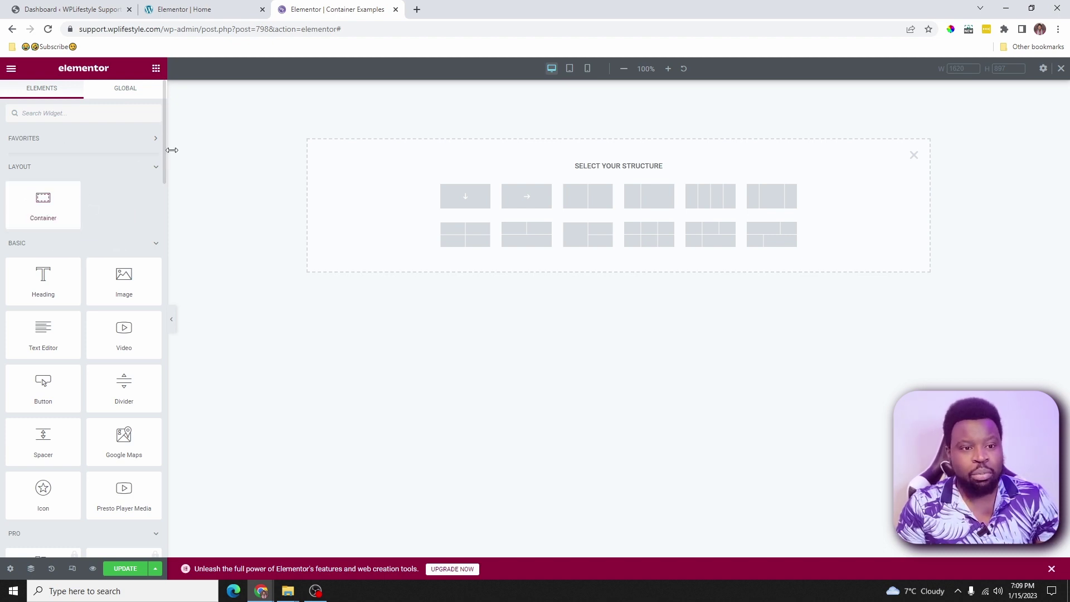
Open Elementor's Experiments settings from the WordPress dashboard and locate the Flexbox Container feature.
{"action": "left_click", "coordinate": [196, 10]}
{"action": "left_click", "coordinate": [69, 9]}
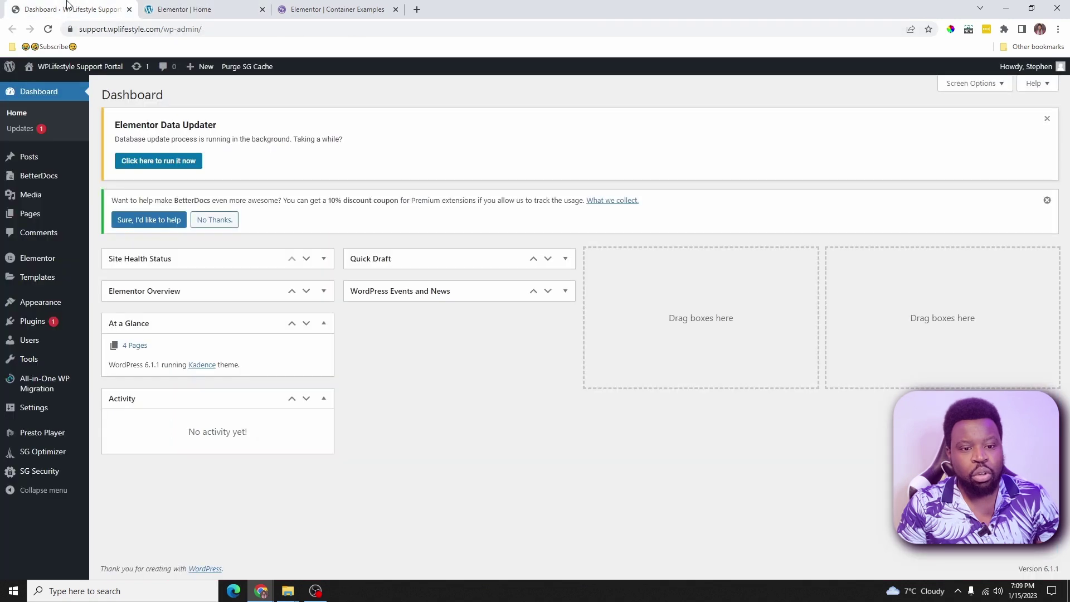
{"action": "mouse_move", "coordinate": [34, 258]}
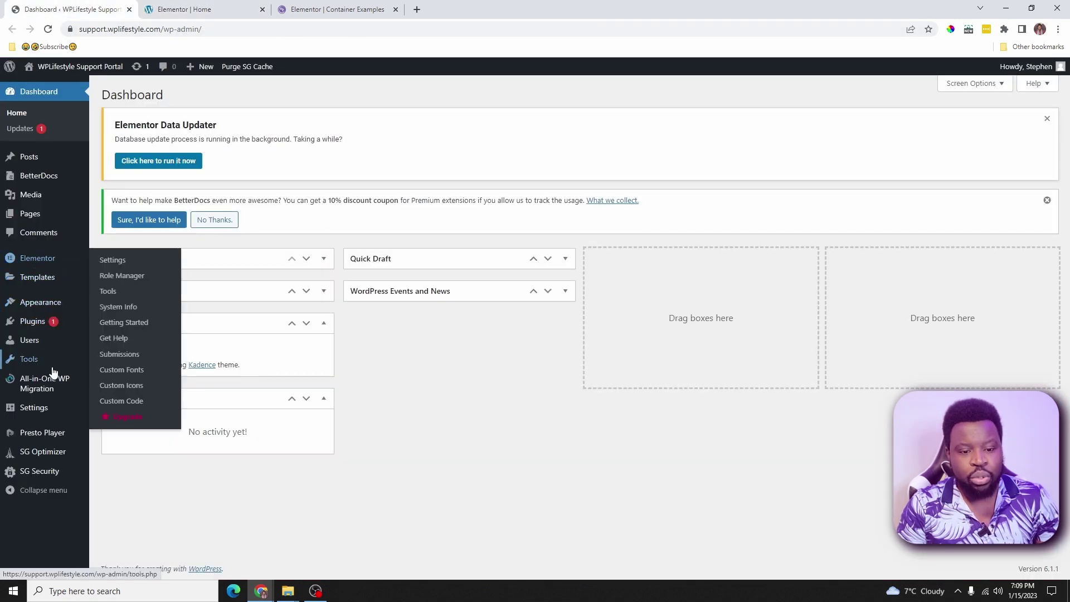
{"action": "left_click", "coordinate": [110, 266]}
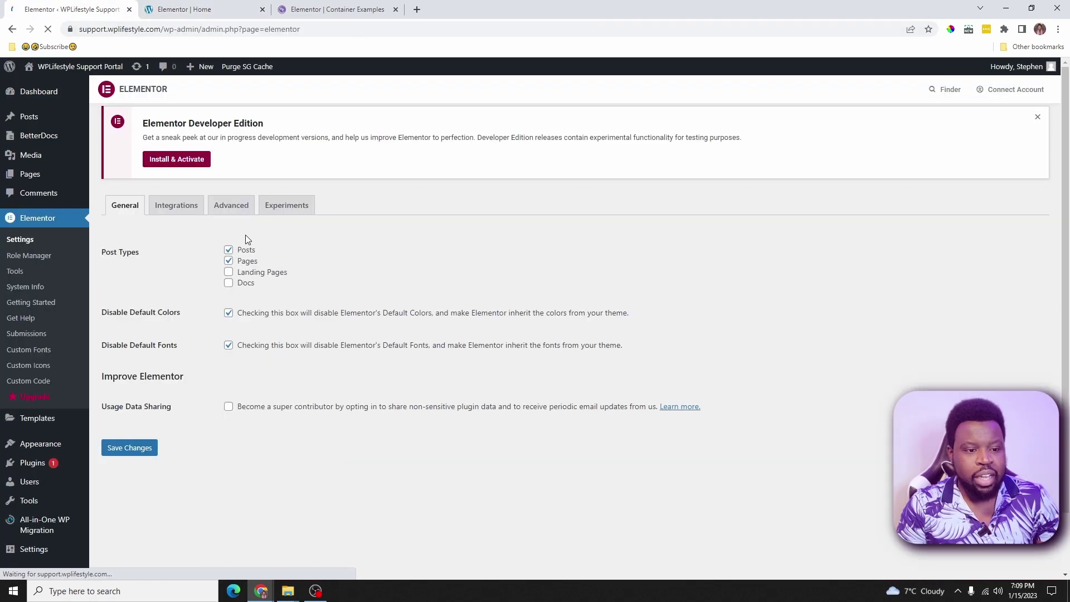
{"action": "left_click", "coordinate": [287, 216]}
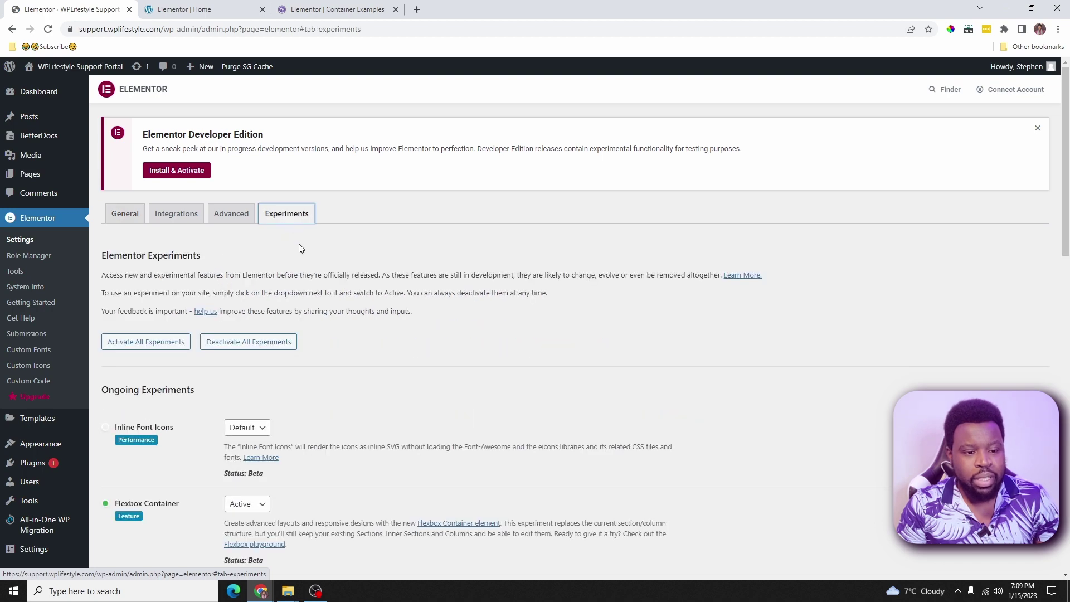
{"action": "scroll", "coordinate": [297, 234], "scroll_direction": "down", "scroll_amount": 6}
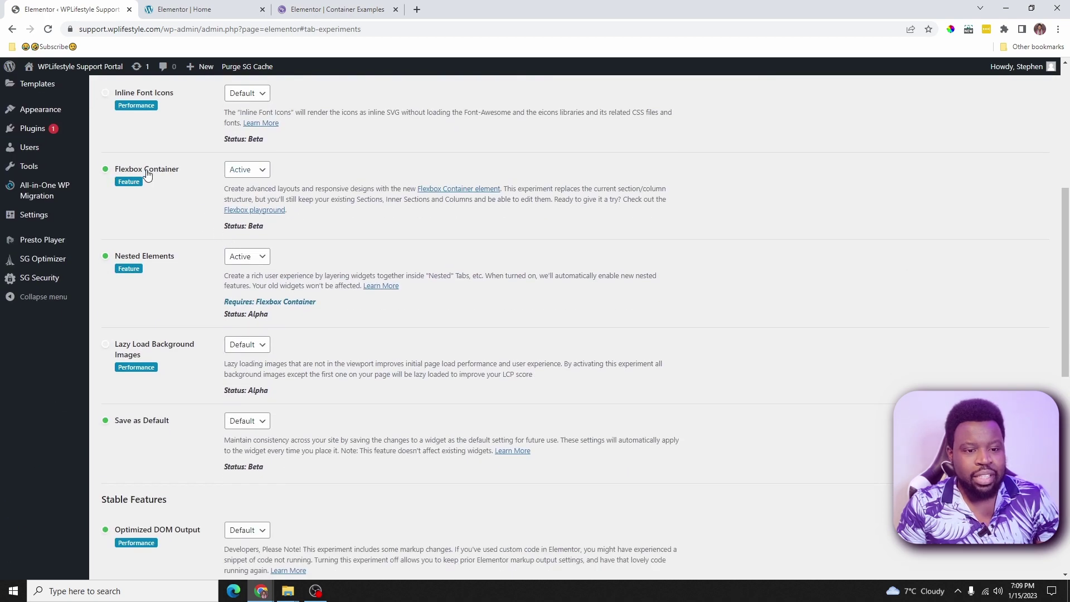
Set the Flexbox Container experiment to Default, check its other state options, and save the changes.
{"action": "left_click", "coordinate": [249, 170]}
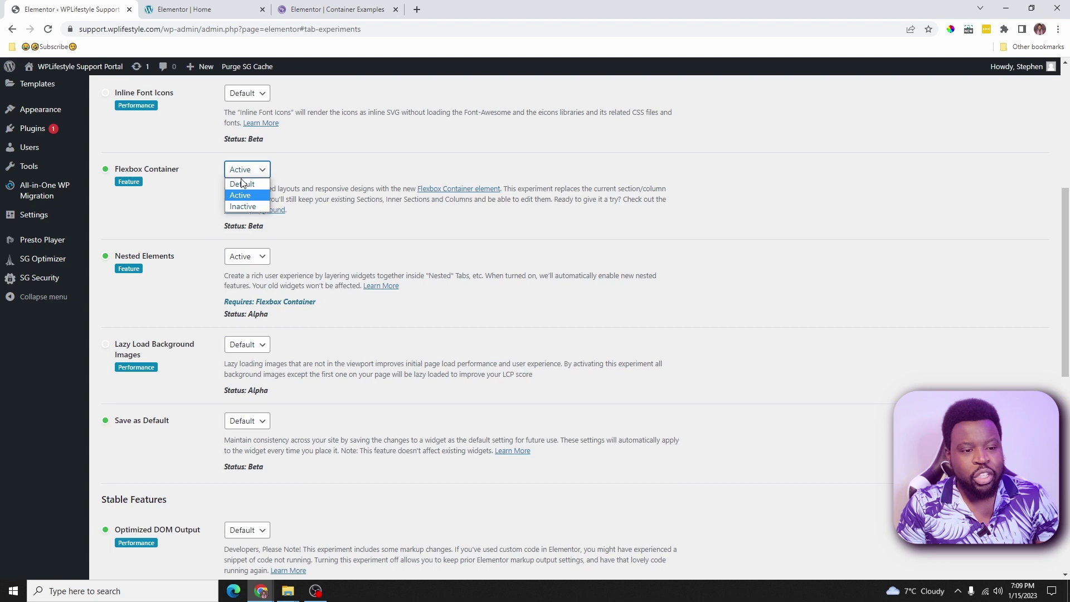
{"action": "left_click", "coordinate": [252, 185]}
{"action": "left_click", "coordinate": [245, 170]}
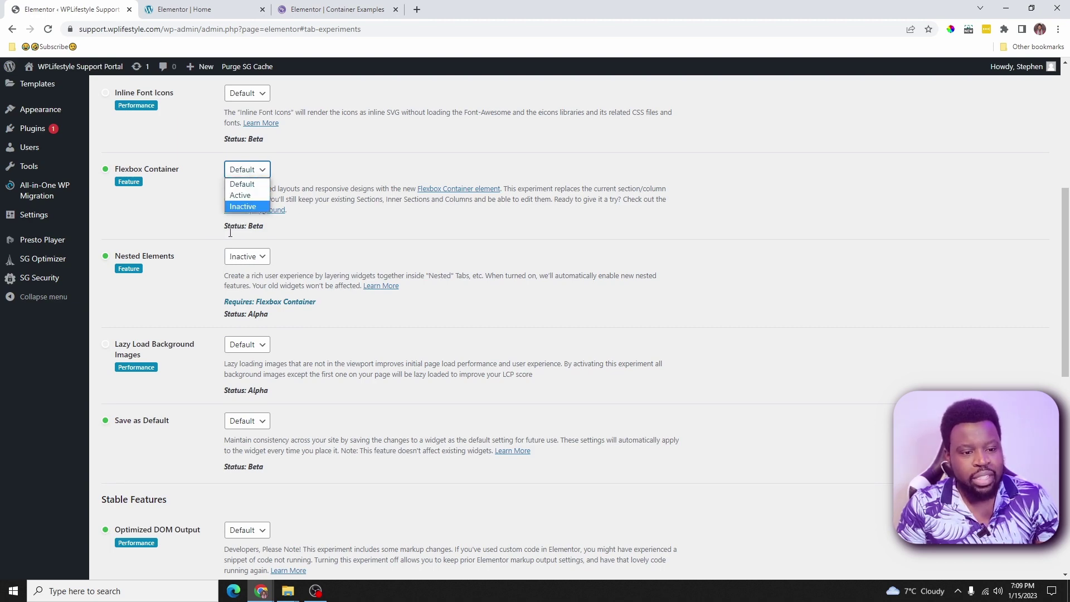
{"action": "scroll", "coordinate": [234, 334], "scroll_direction": "down", "scroll_amount": 10}
{"action": "left_click", "coordinate": [129, 522]}
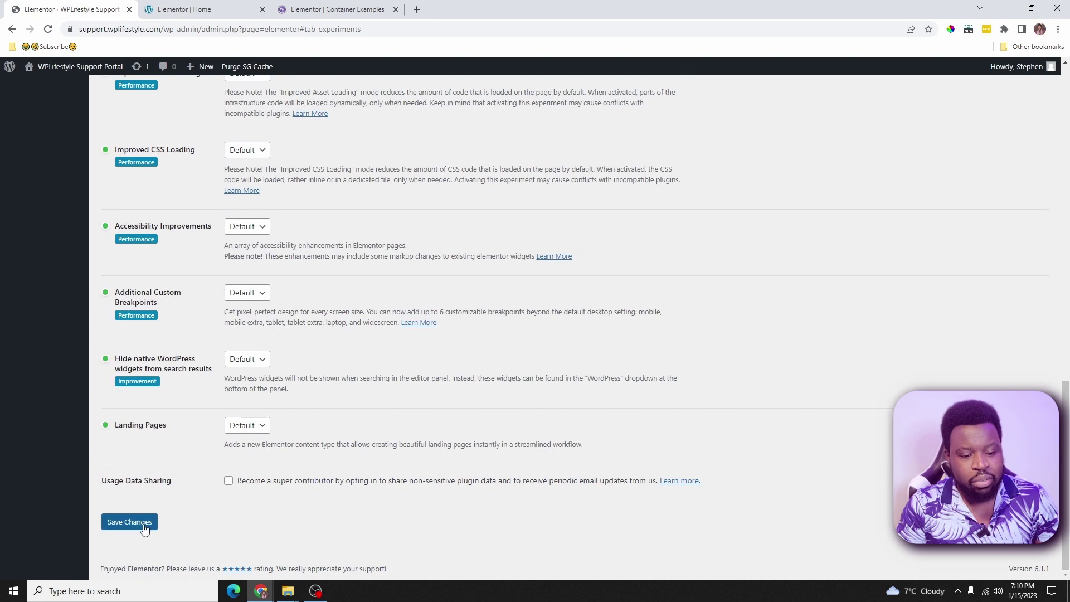
In the Container Examples page settings, change the page layout to a blank one without the site header and footer.
{"action": "left_click", "coordinate": [329, 9]}
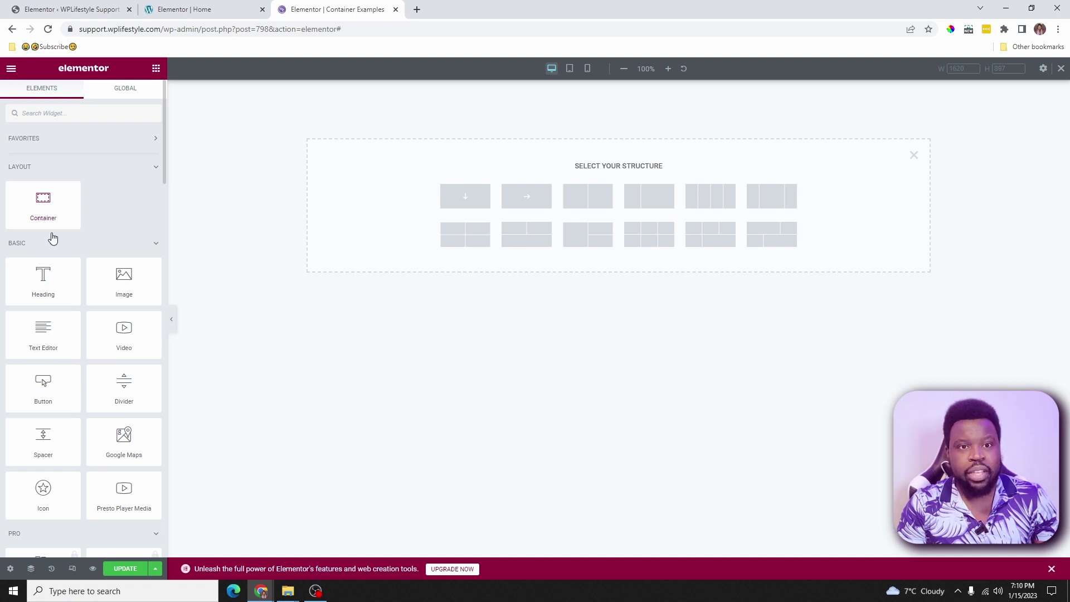
{"action": "left_click", "coordinate": [11, 569]}
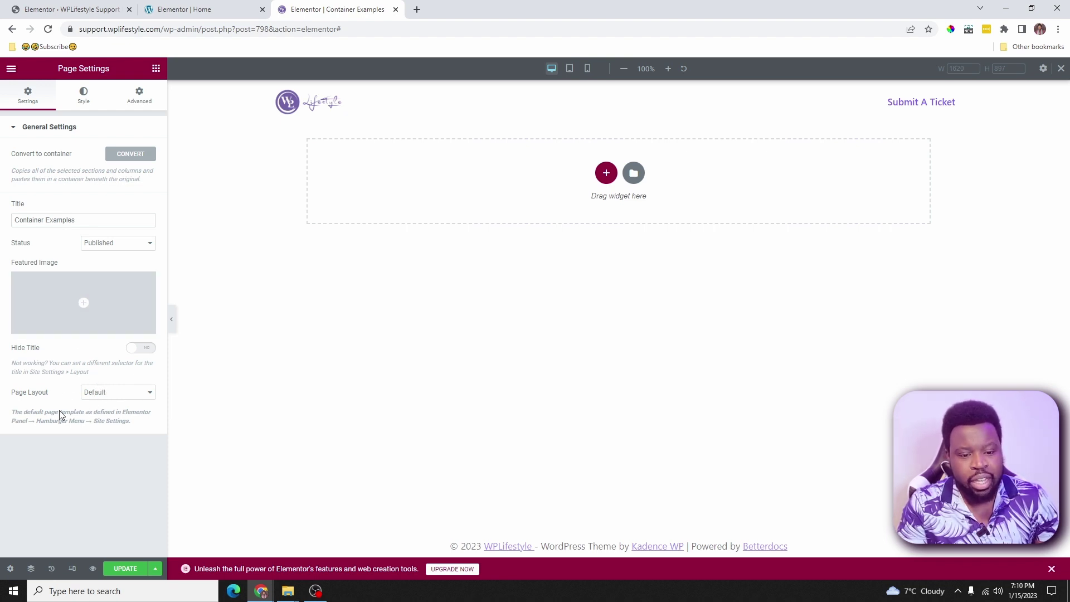
{"action": "left_click", "coordinate": [103, 394]}
{"action": "left_click", "coordinate": [114, 413]}
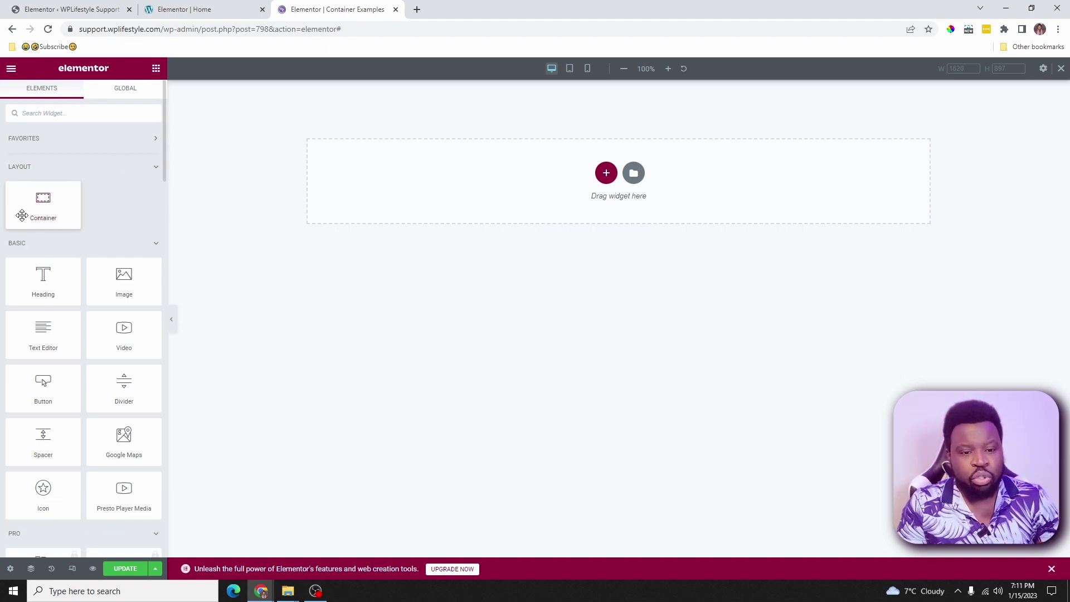
Add an empty container to the Container Examples page and bring up the structure choices for another one.
{"action": "left_click_drag", "start_coordinate": [26, 219], "coordinate": [526, 196]}
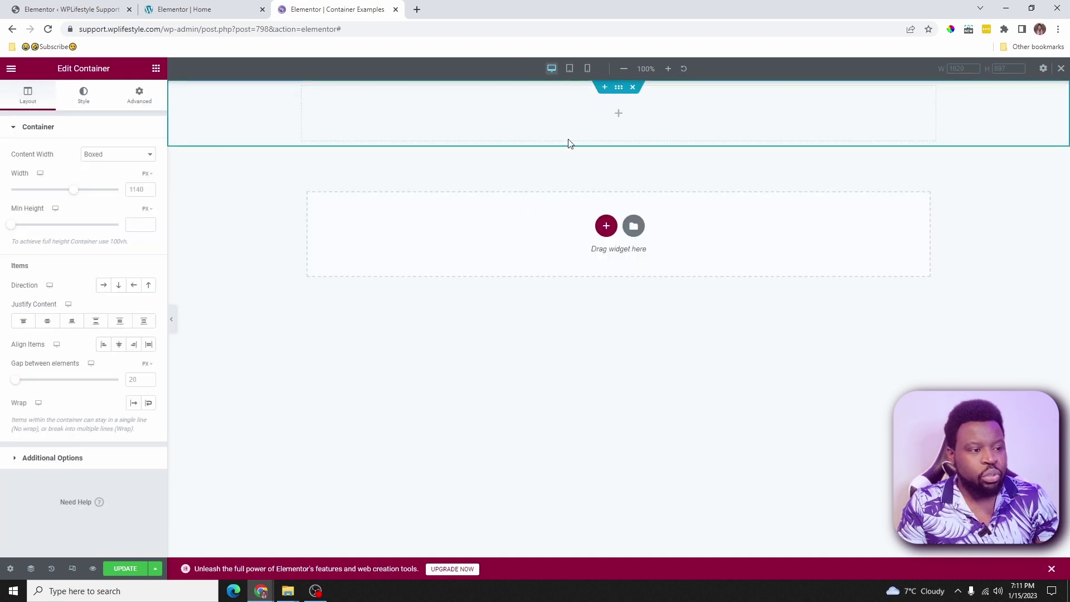
{"action": "left_click", "coordinate": [606, 227]}
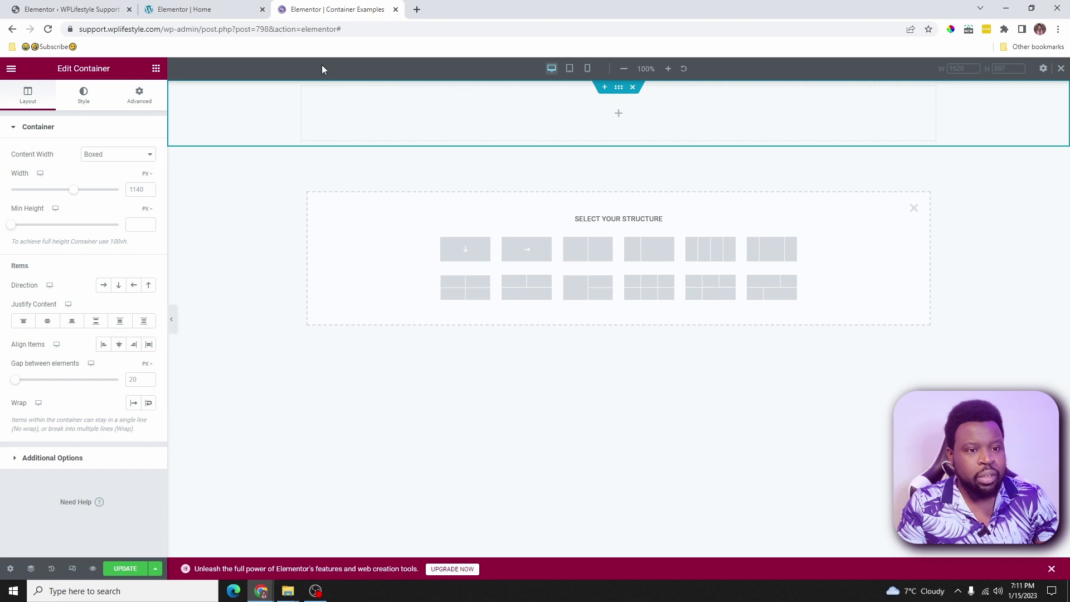
Bring up the section structure choices above the Home page's features section and compare them with the container structures.
{"action": "left_click", "coordinate": [243, 11]}
{"action": "left_click", "coordinate": [600, 171]}
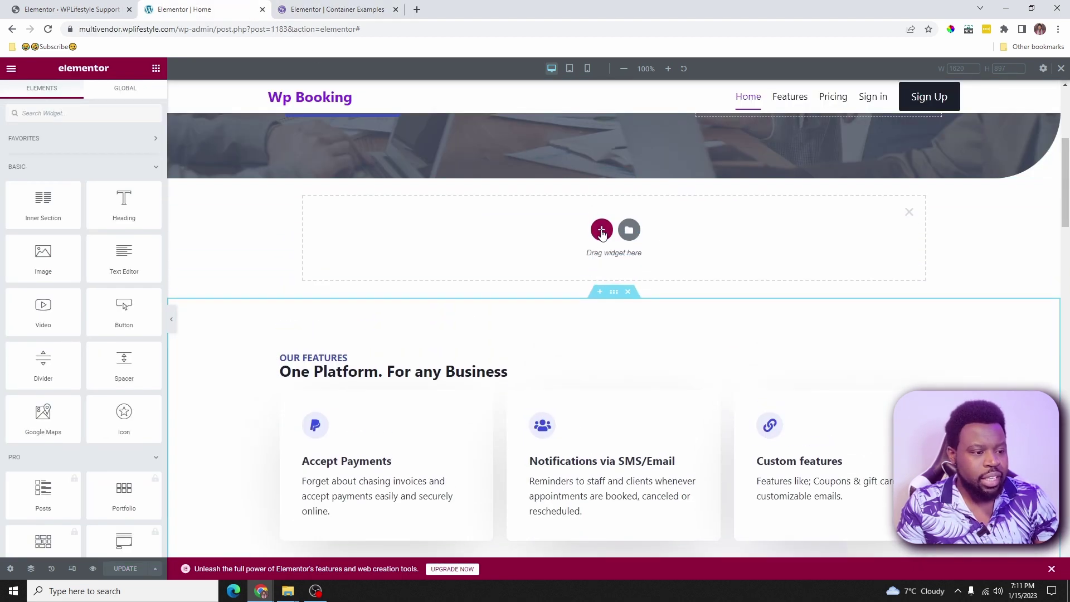
{"action": "left_click", "coordinate": [600, 229]}
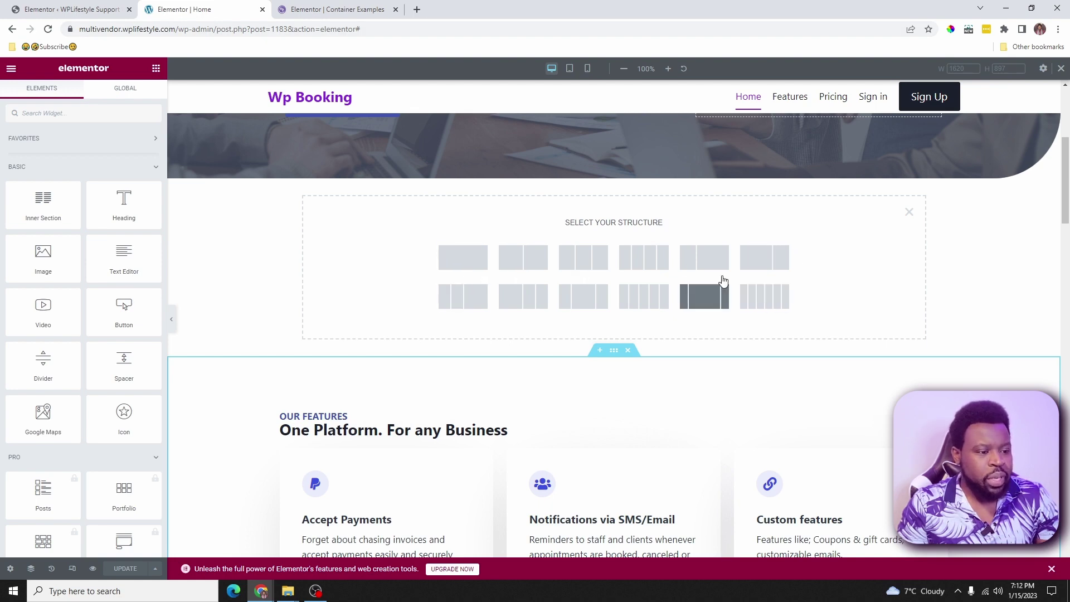
{"action": "left_click", "coordinate": [330, 11]}
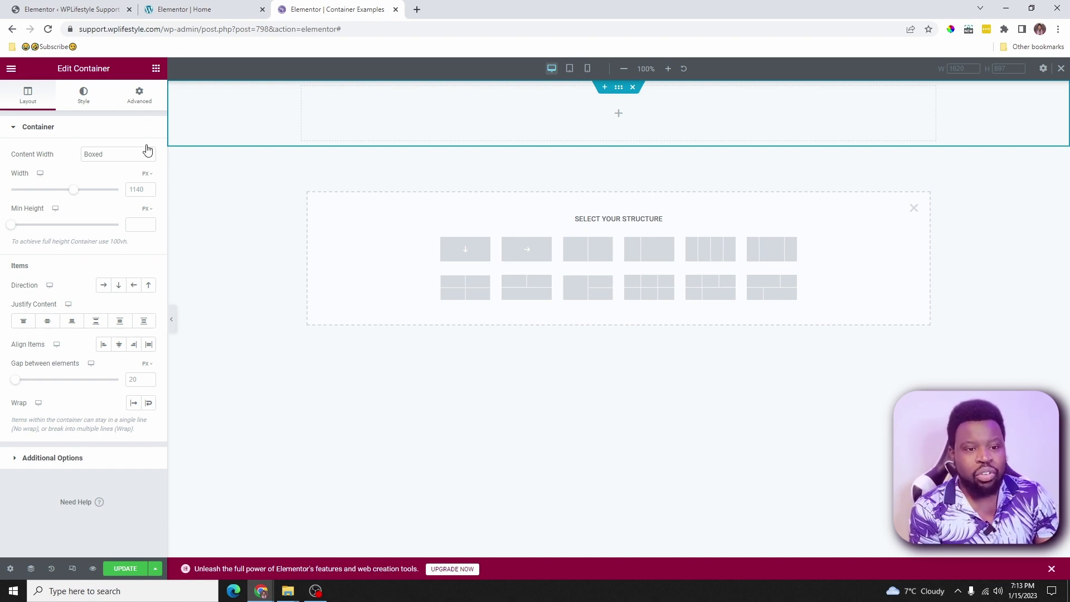
Examine the Home page's features inner section, its columns and icon boxes, and their nesting in the Navigator.
{"action": "left_click", "coordinate": [245, 9]}
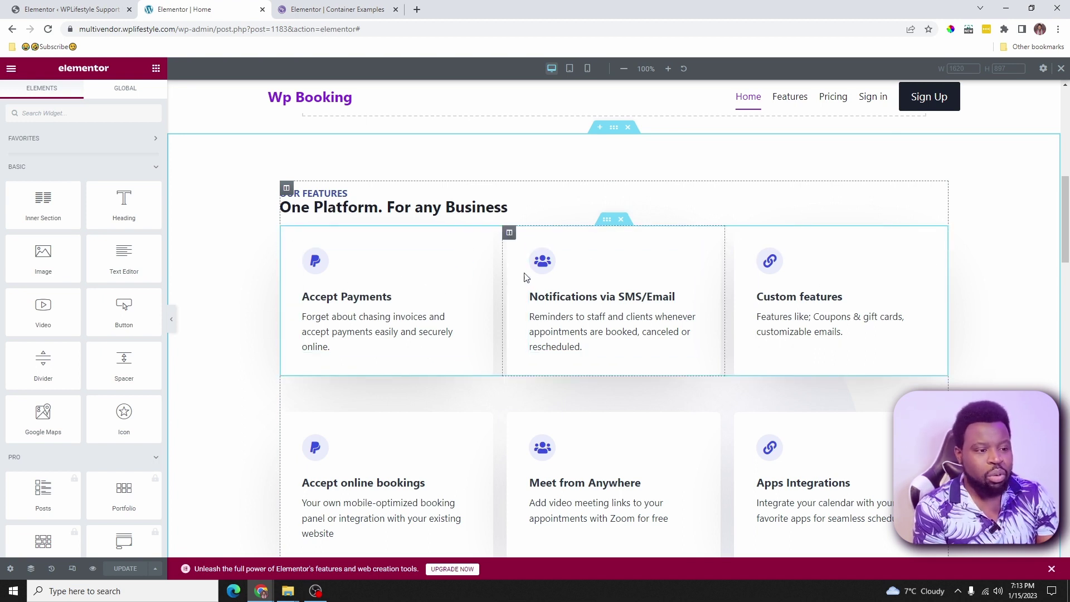
{"action": "left_click", "coordinate": [608, 220]}
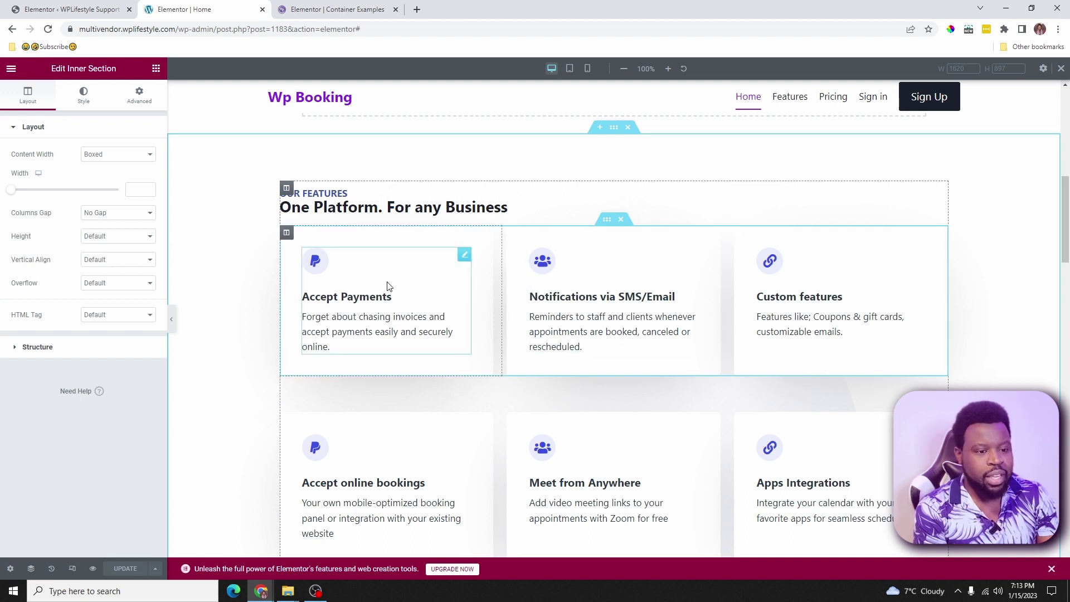
{"action": "left_click", "coordinate": [448, 256]}
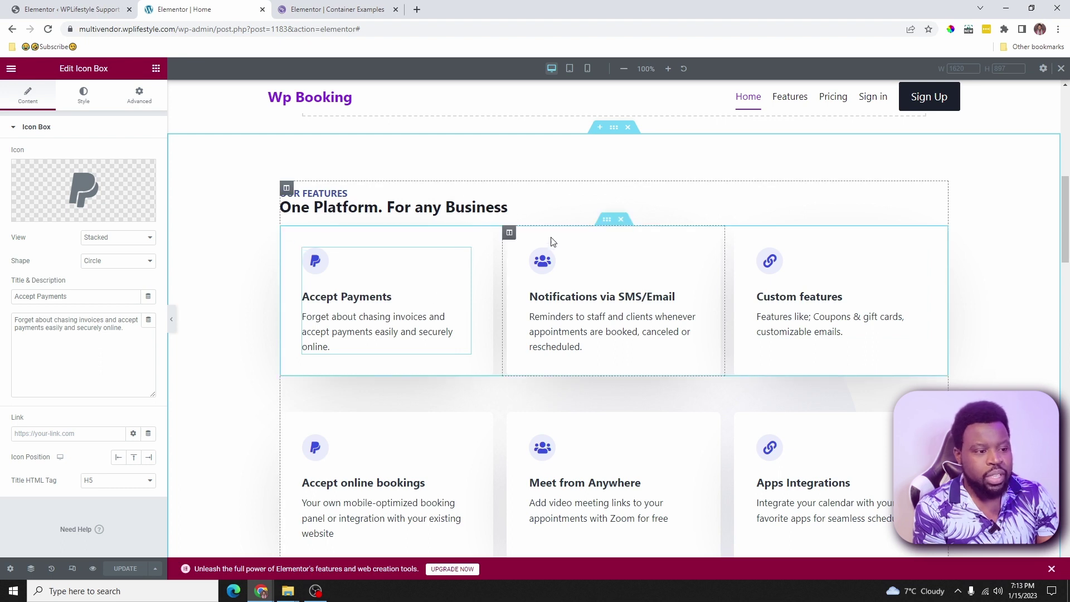
{"action": "right_click", "coordinate": [606, 221]}
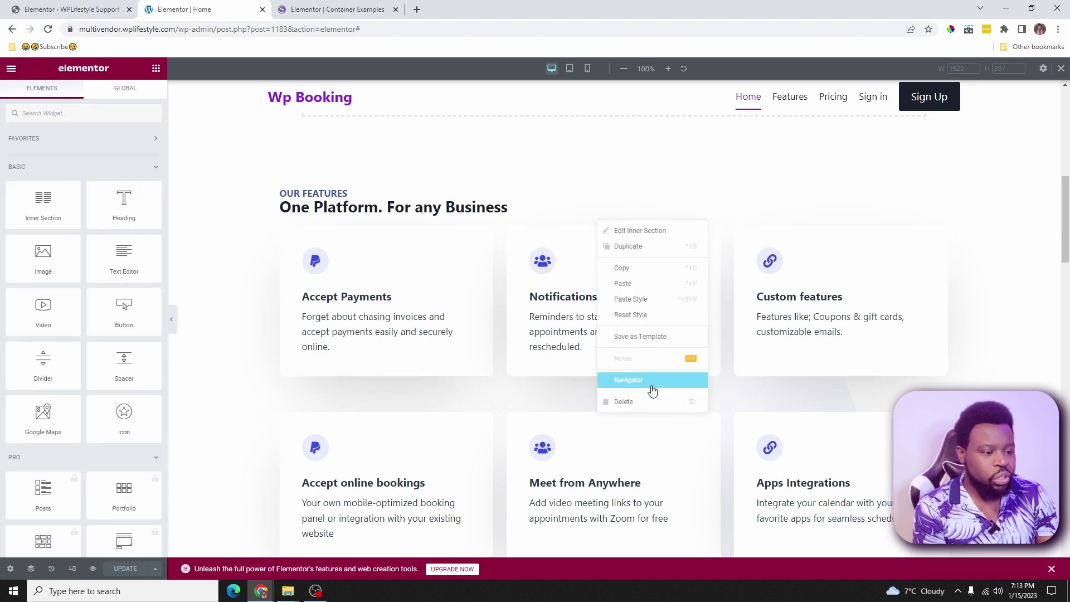
{"action": "left_click", "coordinate": [657, 377]}
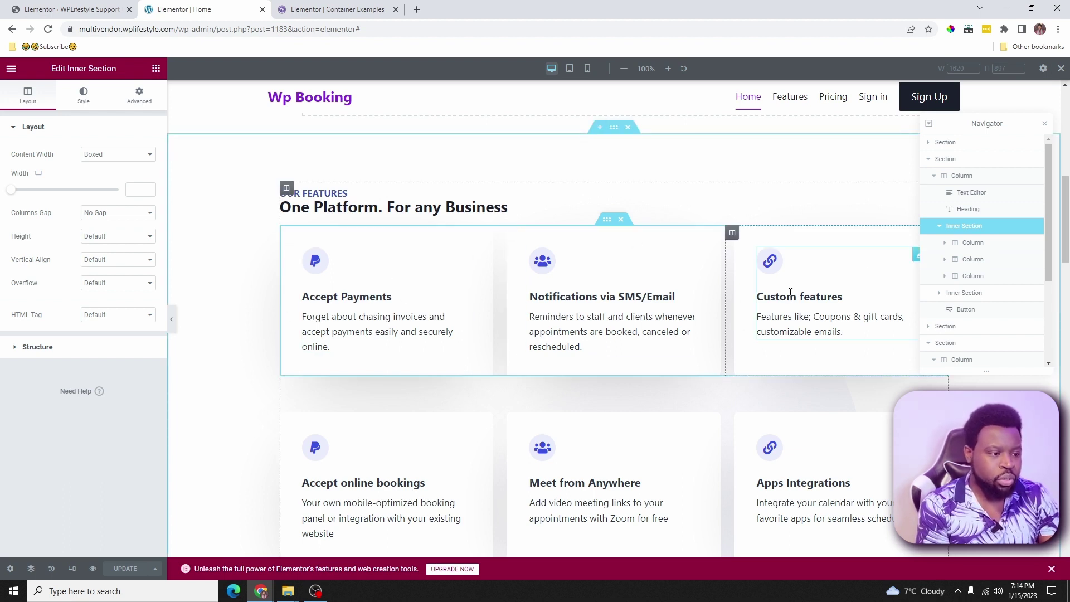
{"action": "left_click_drag", "start_coordinate": [691, 251], "coordinate": [369, 335]}
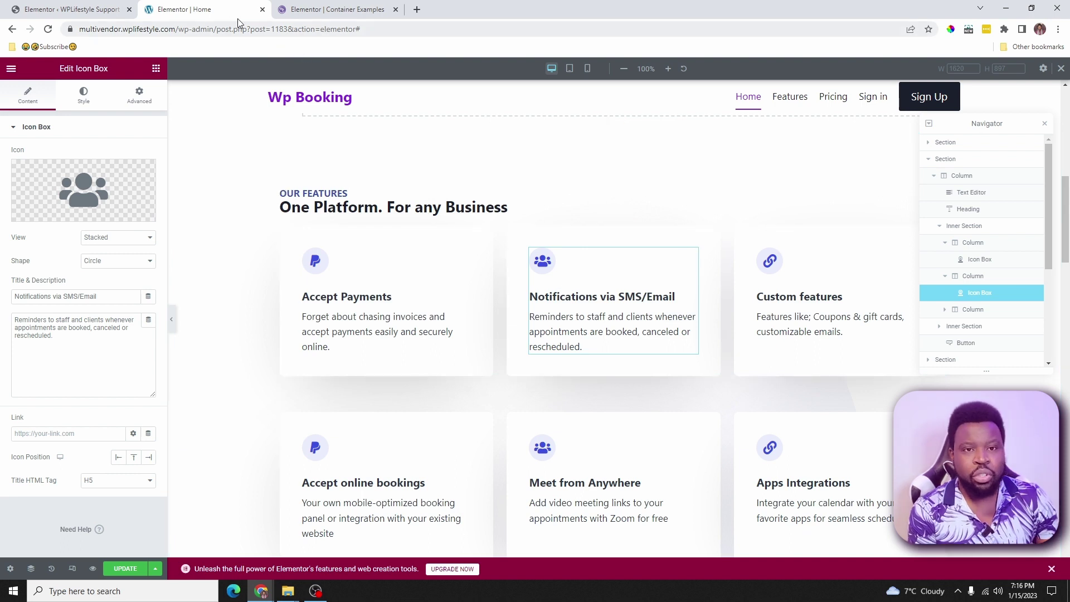
Add a single container with the vertical direction structure to the Container Examples page.
{"action": "left_click", "coordinate": [317, 10]}
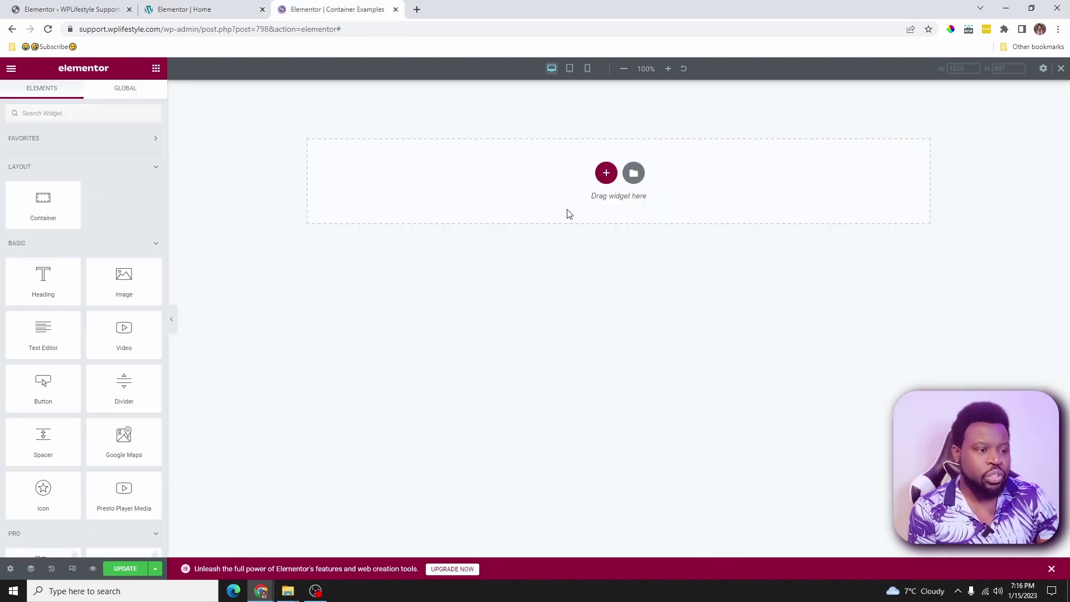
{"action": "left_click", "coordinate": [602, 181]}
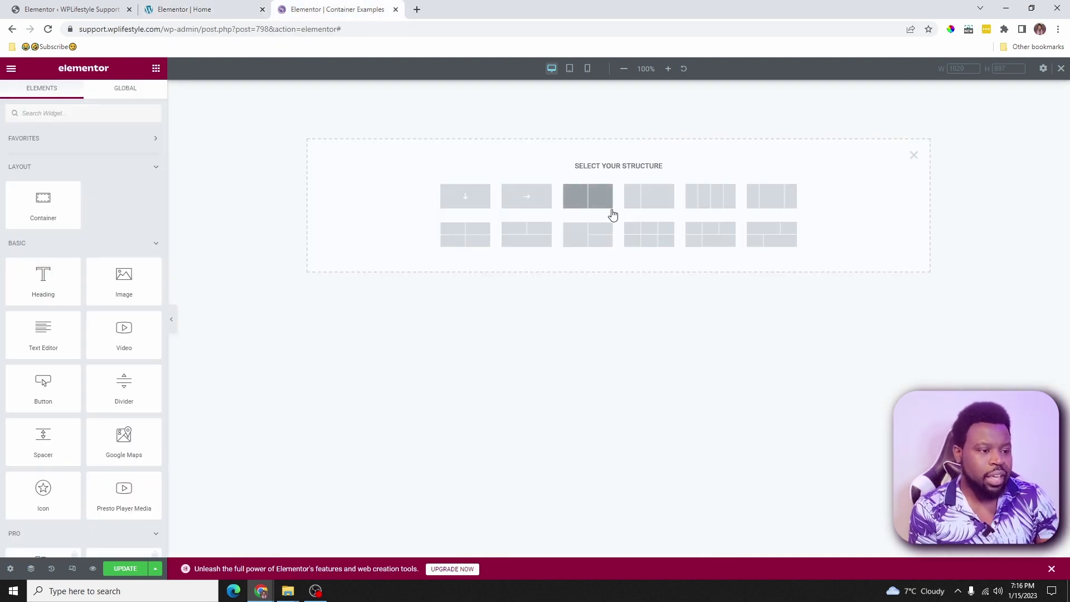
{"action": "left_click", "coordinate": [467, 197]}
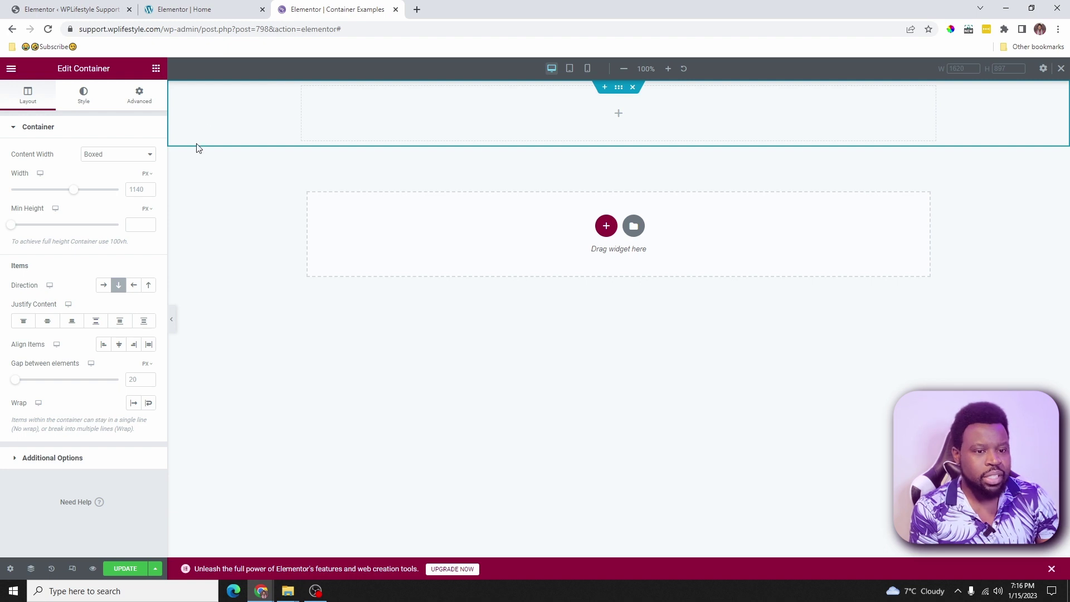
Search the widgets for "icon" and place an Icon Box inside the new container.
{"action": "left_click", "coordinate": [209, 88]}
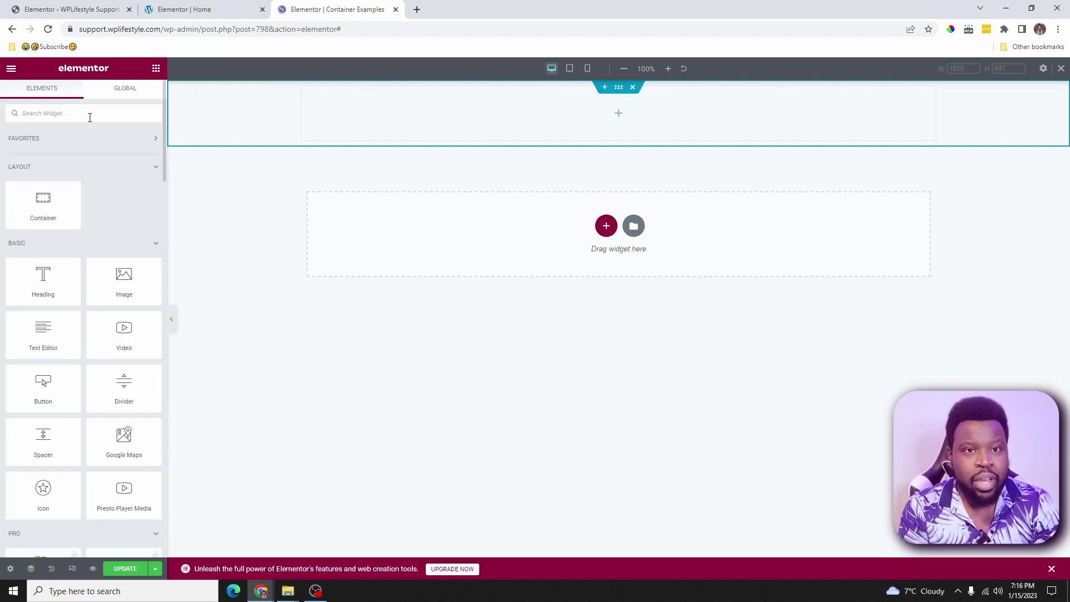
{"action": "type", "text": "icon"}
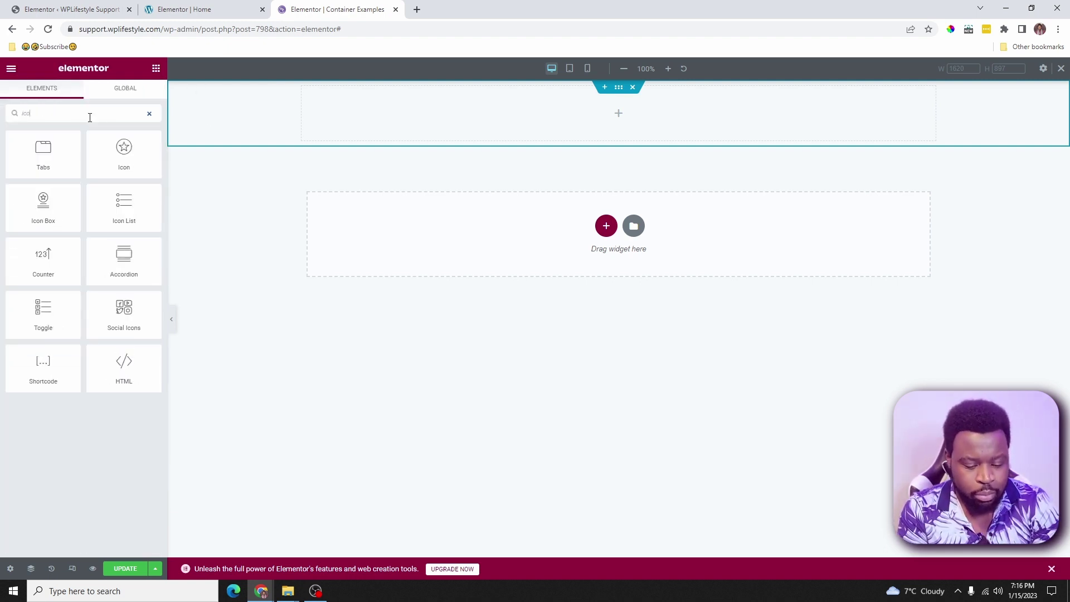
{"action": "left_click_drag", "start_coordinate": [134, 169], "coordinate": [566, 114]}
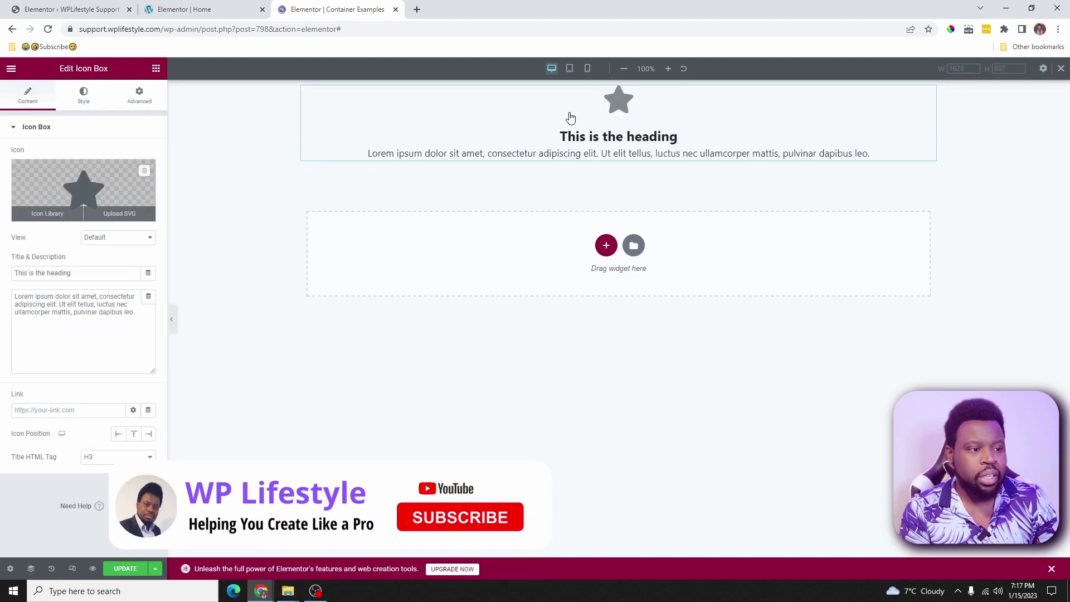
Duplicate the icon box twice within the container and open the Navigator to show the page structure.
{"action": "right_click", "coordinate": [648, 110]}
{"action": "left_click", "coordinate": [679, 134]}
{"action": "right_click", "coordinate": [678, 116]}
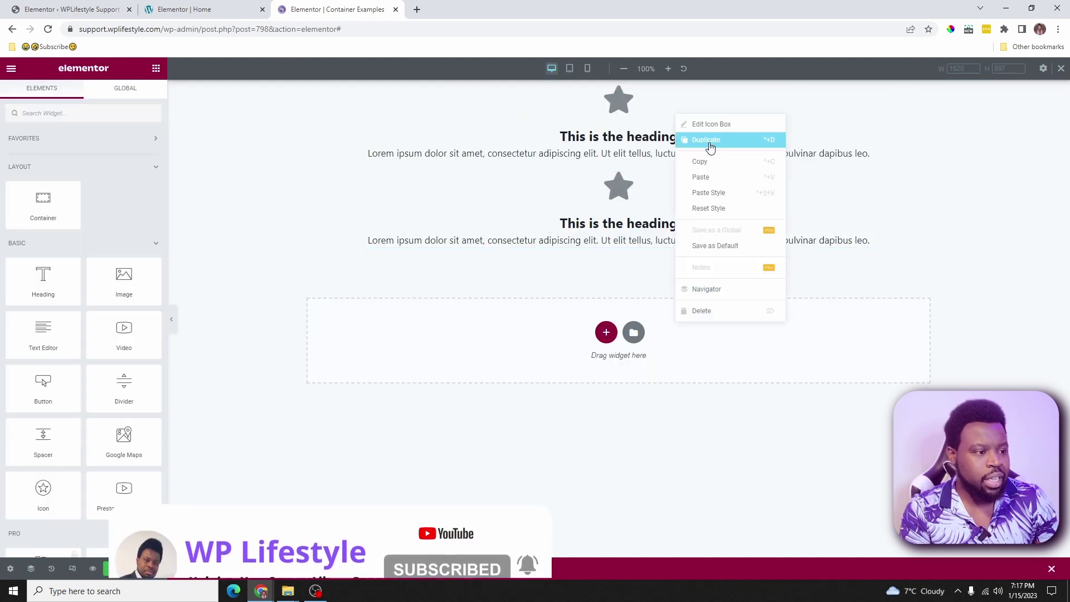
{"action": "left_click", "coordinate": [709, 142]}
{"action": "right_click", "coordinate": [829, 137]}
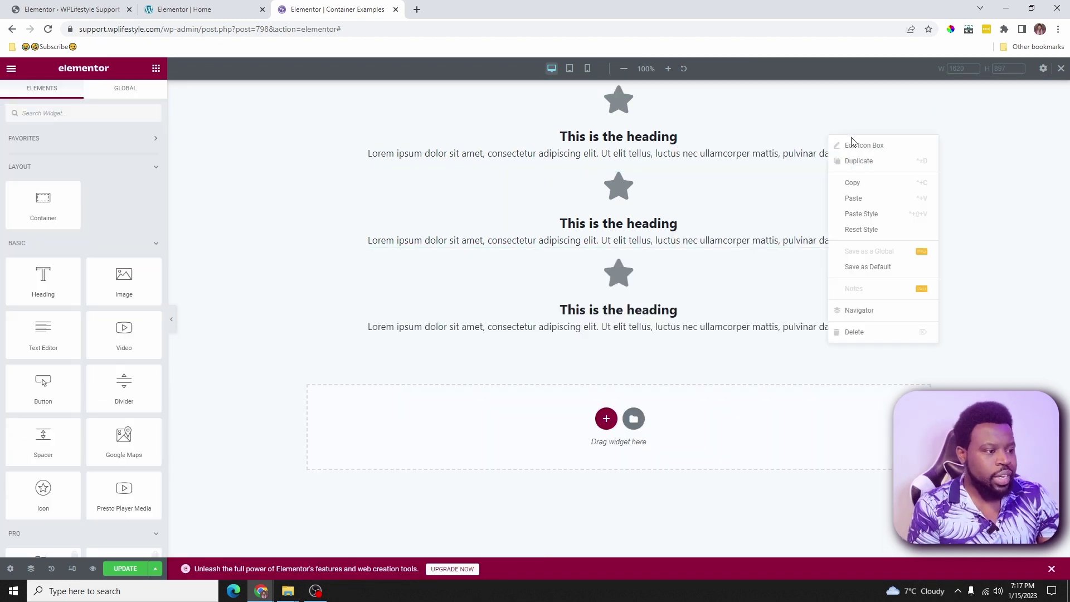
{"action": "left_click", "coordinate": [885, 312]}
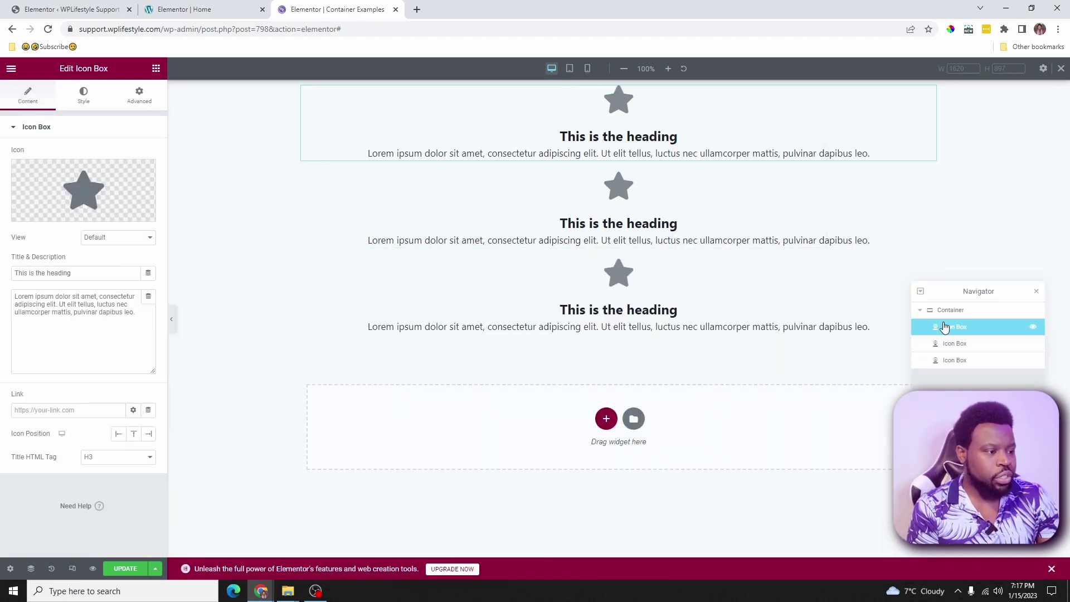
Dock the Navigator and compare the container's Items layout settings with the inner section's settings on the Home page.
{"action": "left_click_drag", "start_coordinate": [946, 282], "coordinate": [972, 49]}
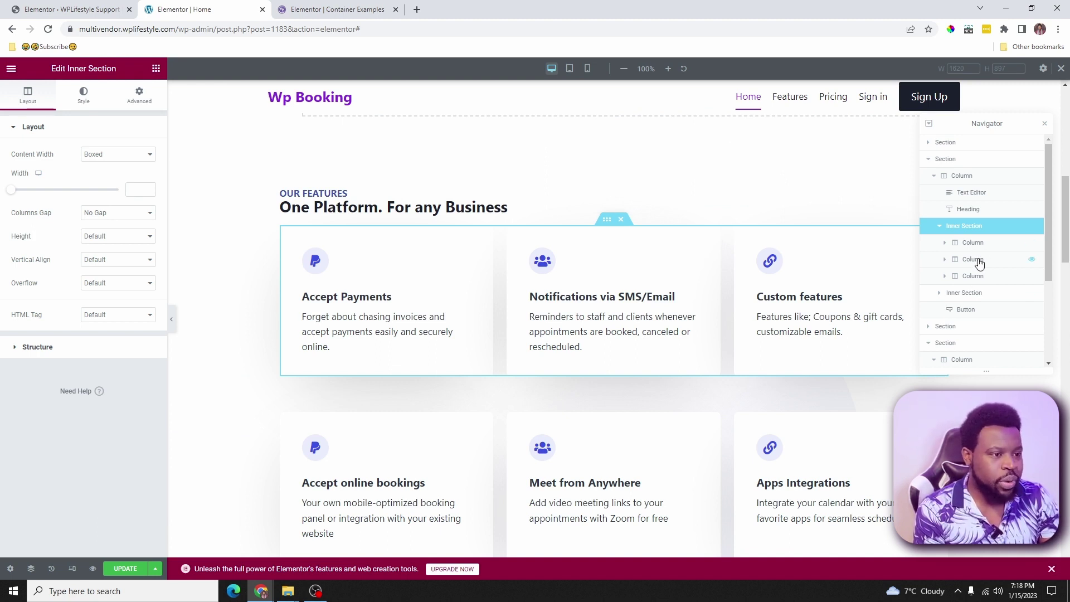
{"action": "left_click", "coordinate": [334, 10]}
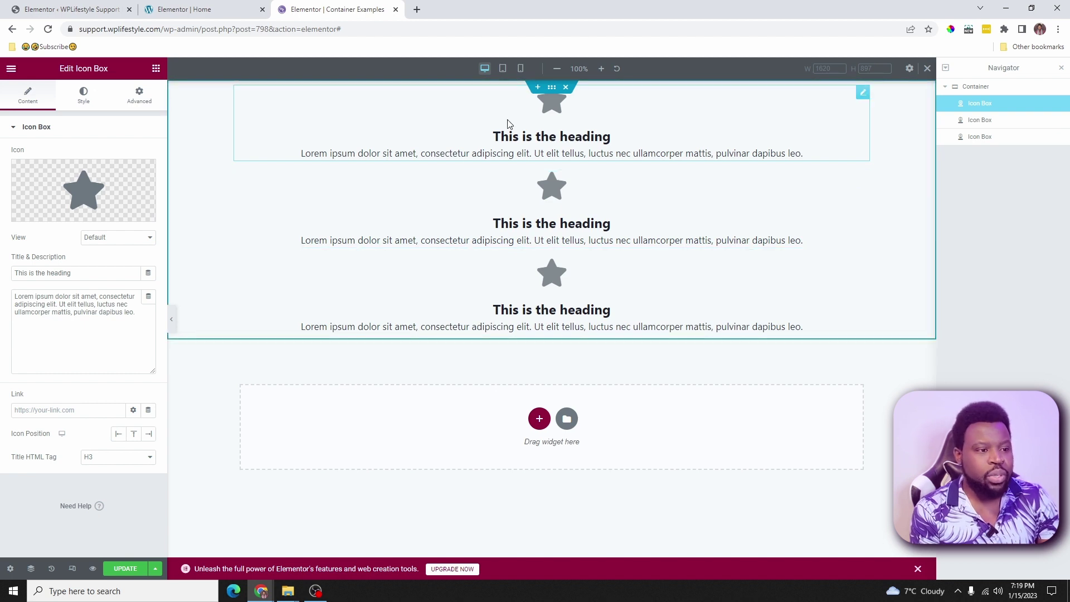
{"action": "left_click", "coordinate": [552, 89]}
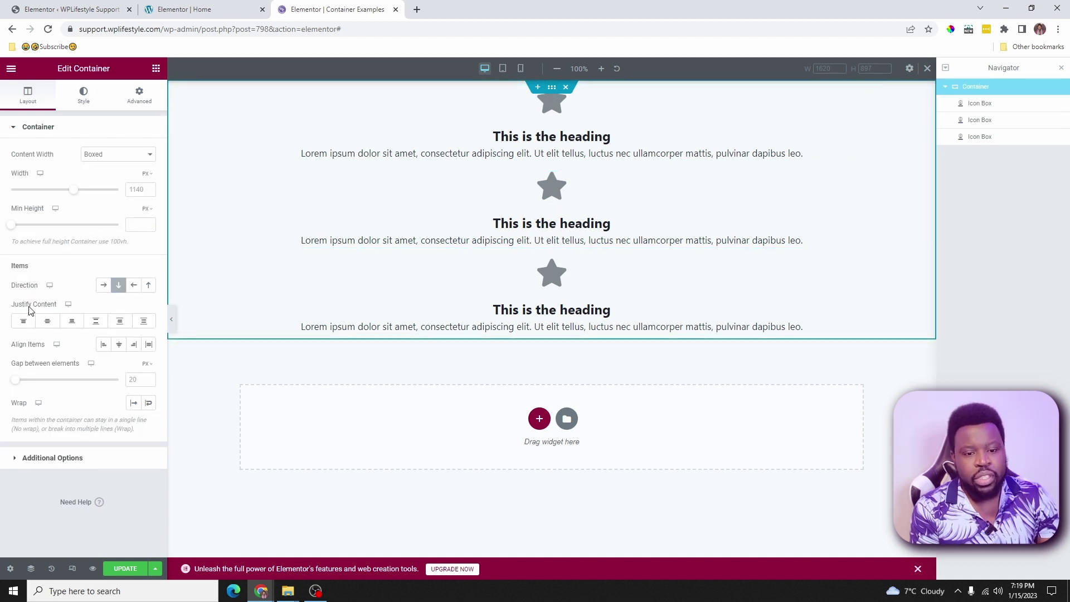
{"action": "left_click_drag", "start_coordinate": [35, 270], "coordinate": [11, 266]}
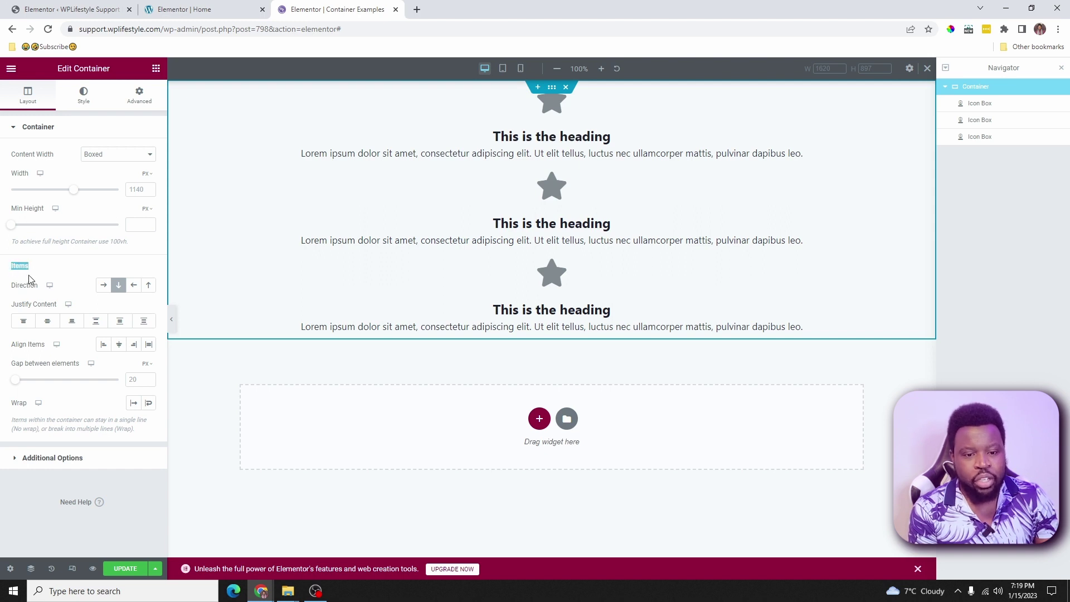
{"action": "key", "text": "ctrl+shift+Tab"}
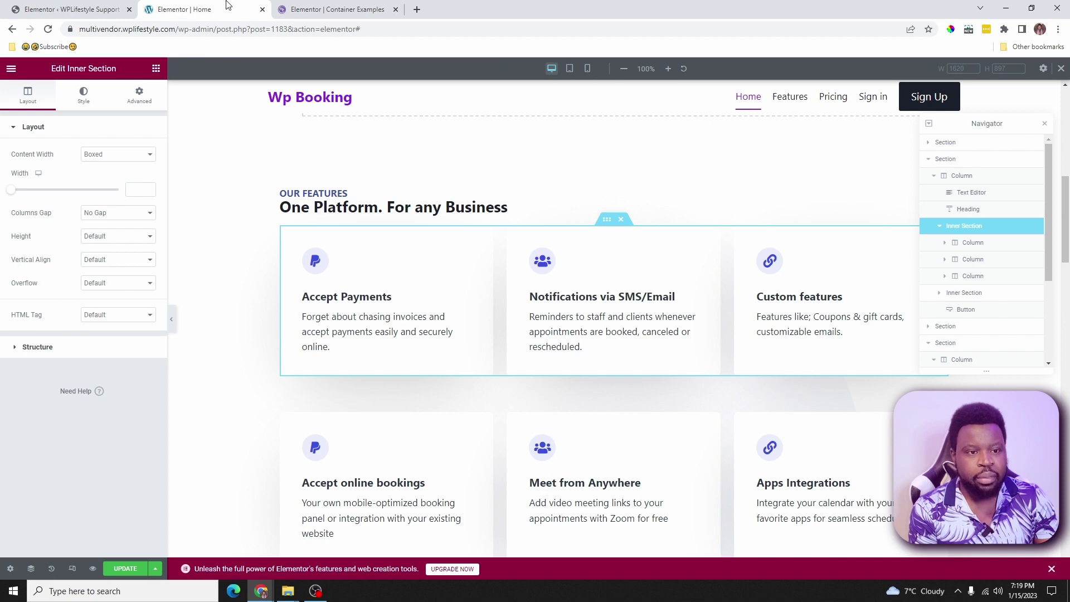
{"action": "left_click", "coordinate": [329, 9]}
Give the first icon box a solid background in the purple Accent global color.
{"action": "left_click", "coordinate": [864, 109]}
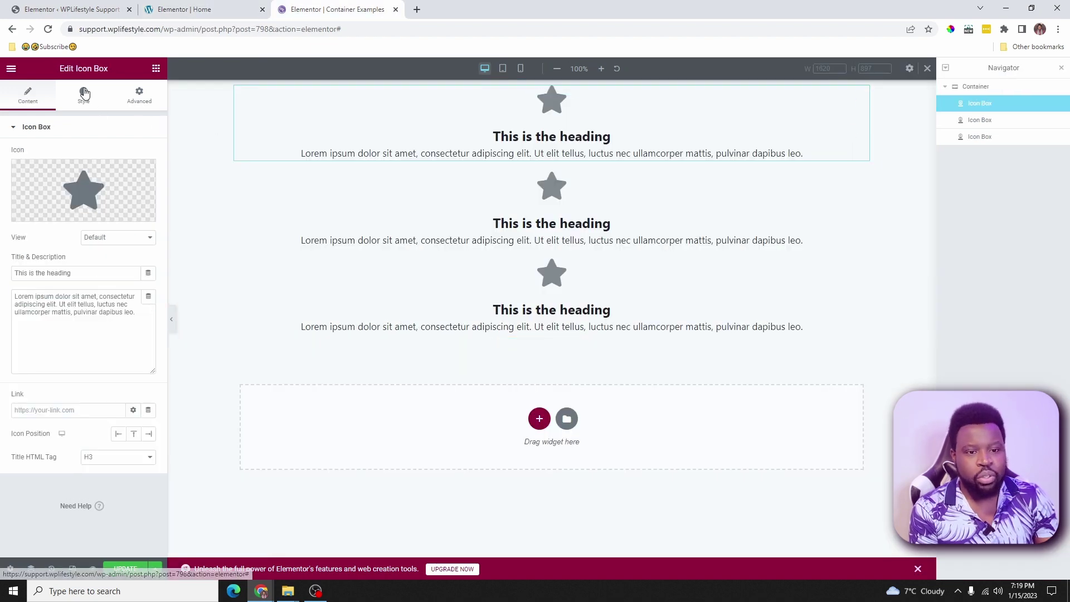
{"action": "left_click", "coordinate": [89, 106]}
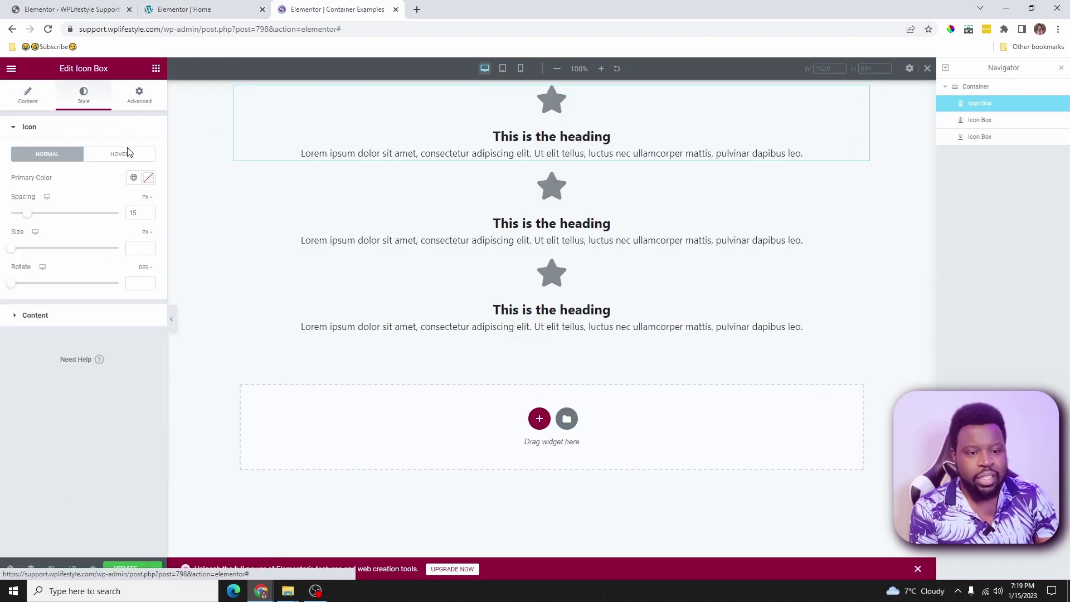
{"action": "left_click", "coordinate": [138, 98]}
{"action": "scroll", "coordinate": [53, 502], "scroll_direction": "down", "scroll_amount": 3}
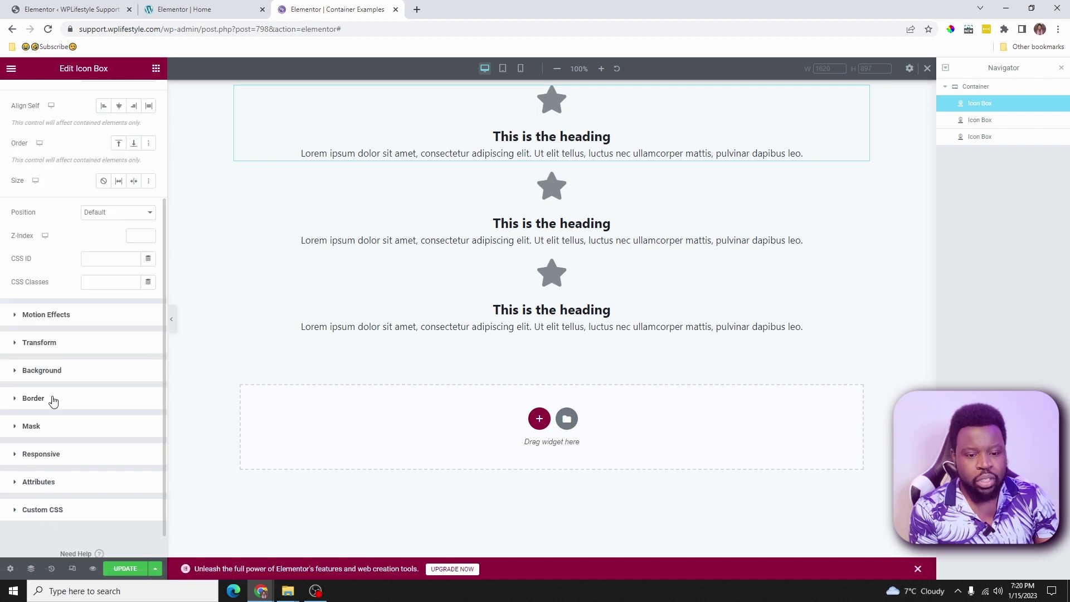
{"action": "left_click", "coordinate": [57, 372]}
{"action": "left_click", "coordinate": [133, 261]}
{"action": "left_click", "coordinate": [133, 284]}
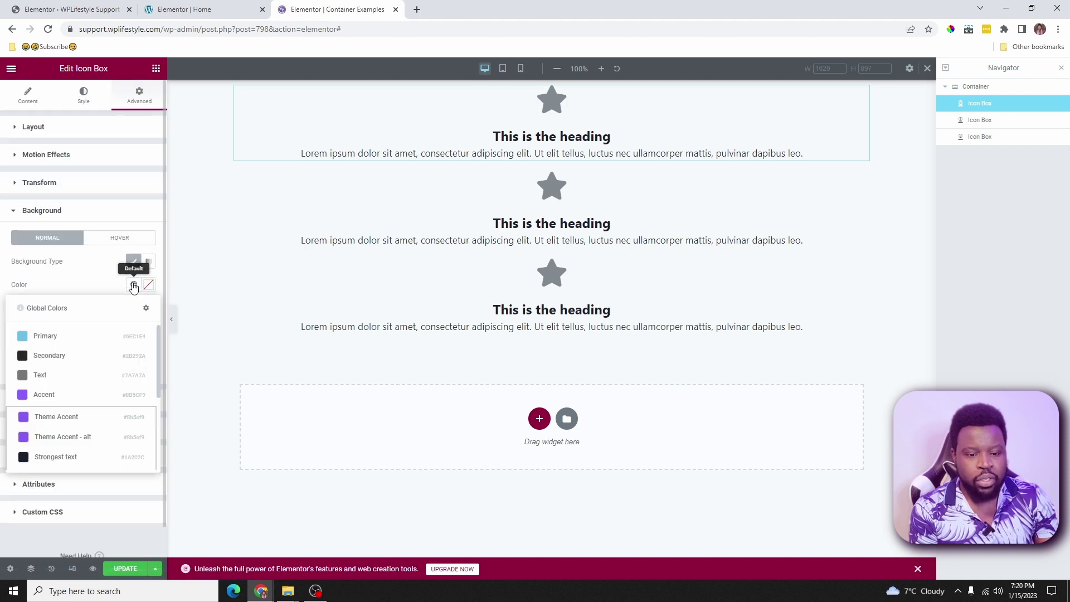
{"action": "left_click", "coordinate": [67, 401]}
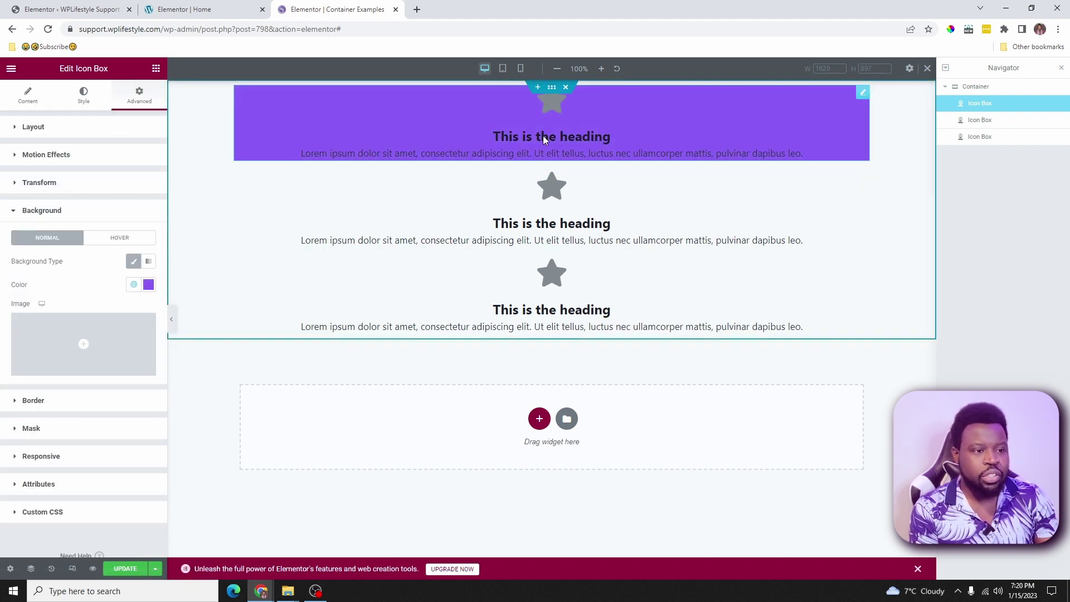
Try the container's reversed column and horizontal row directions, compare with the Home page's inner section, and set the direction to reversed row.
{"action": "left_click", "coordinate": [552, 87]}
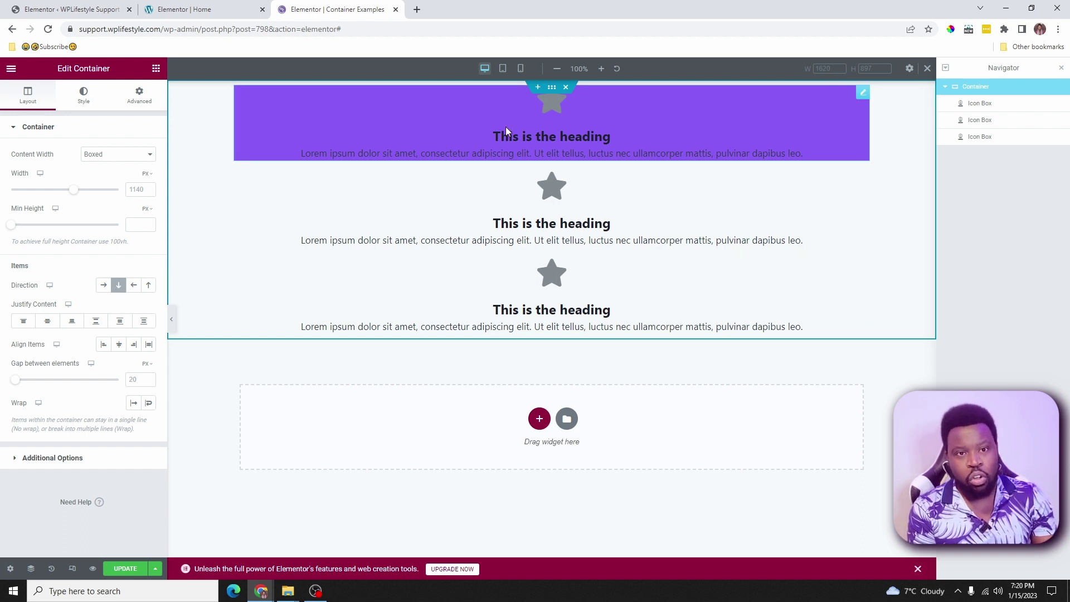
{"action": "left_click", "coordinate": [149, 285]}
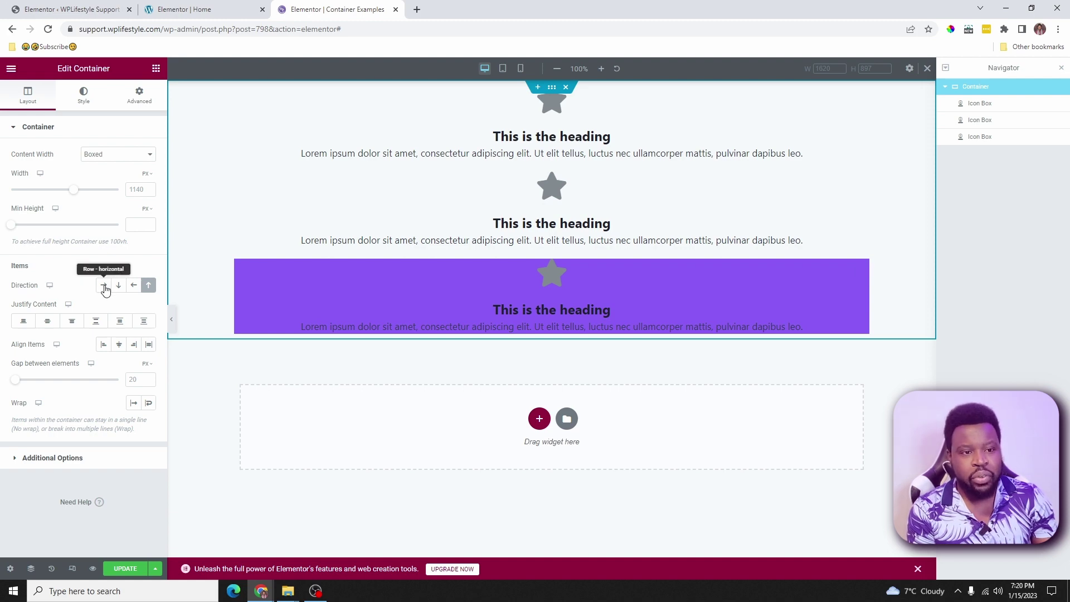
{"action": "left_click", "coordinate": [192, 9]}
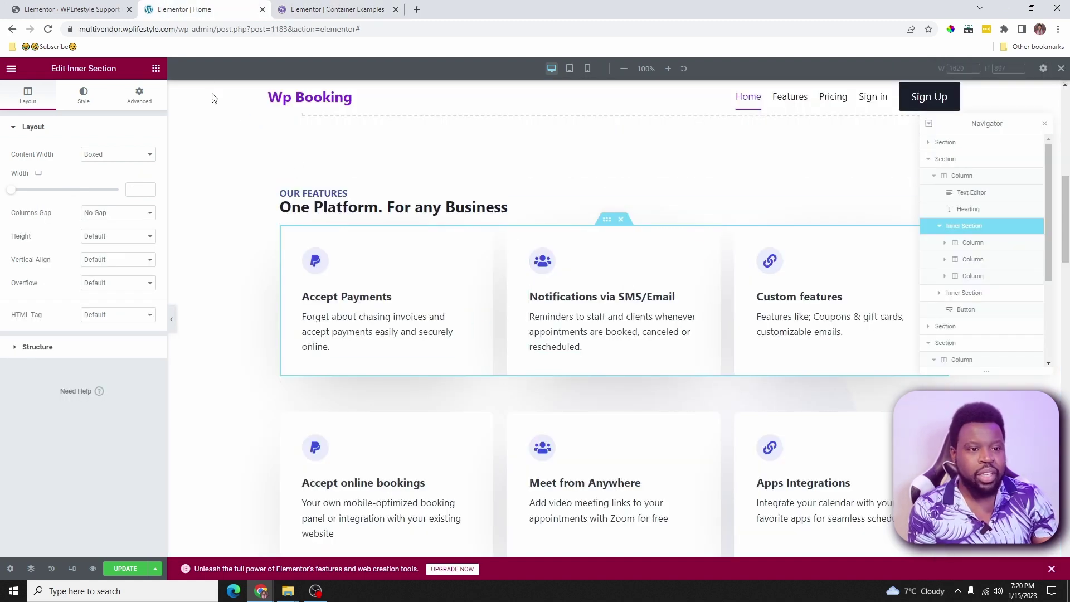
{"action": "left_click", "coordinate": [308, 6]}
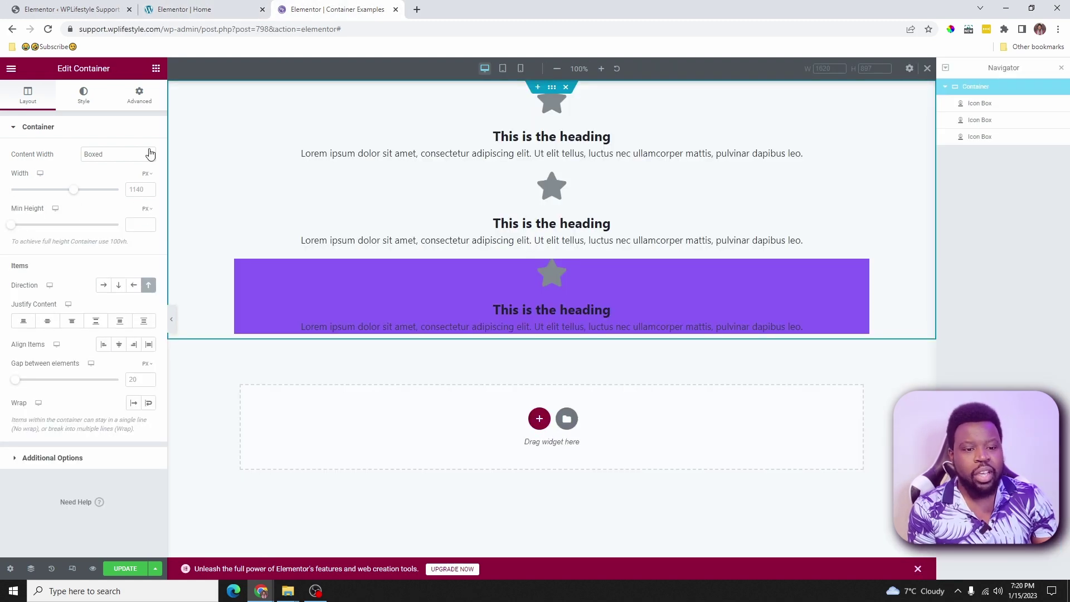
{"action": "left_click", "coordinate": [104, 284]}
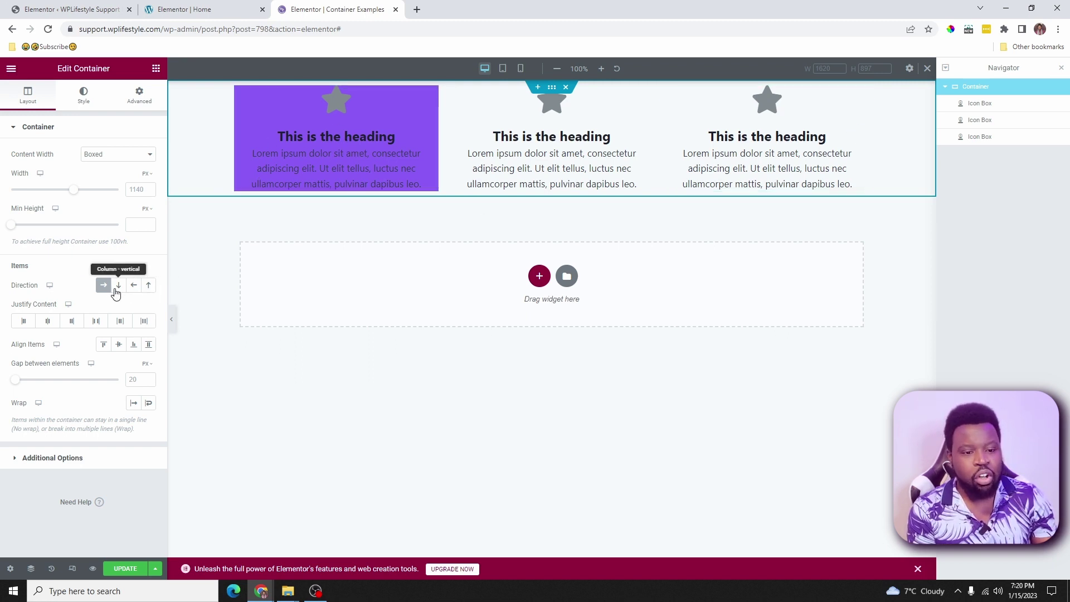
{"action": "left_click", "coordinate": [133, 285]}
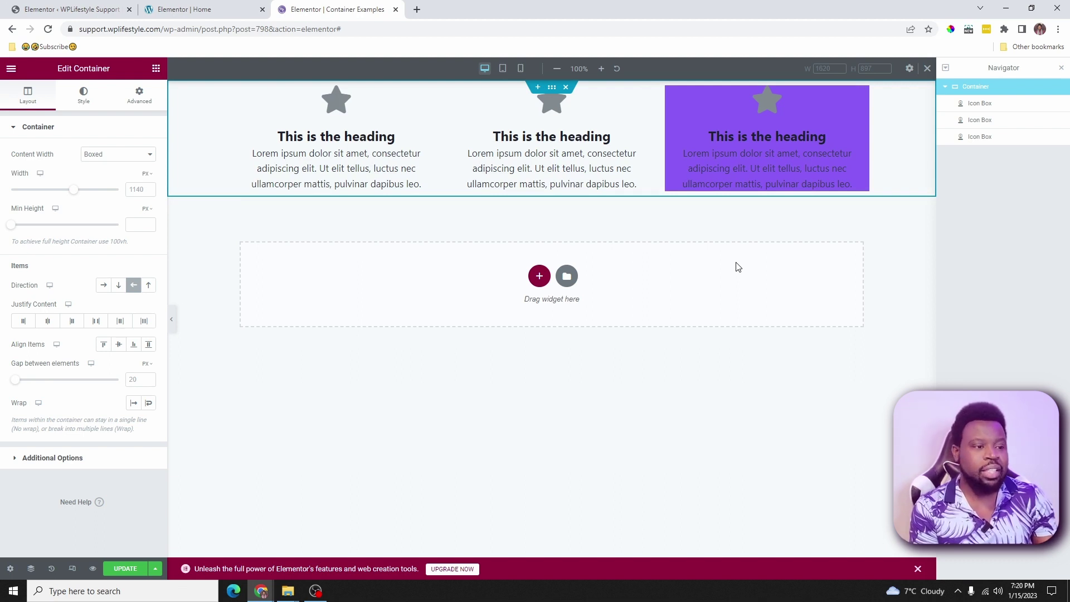
Give the third icon box a near-black background and the middle icon box a dark red background.
{"action": "left_click", "coordinate": [350, 184]}
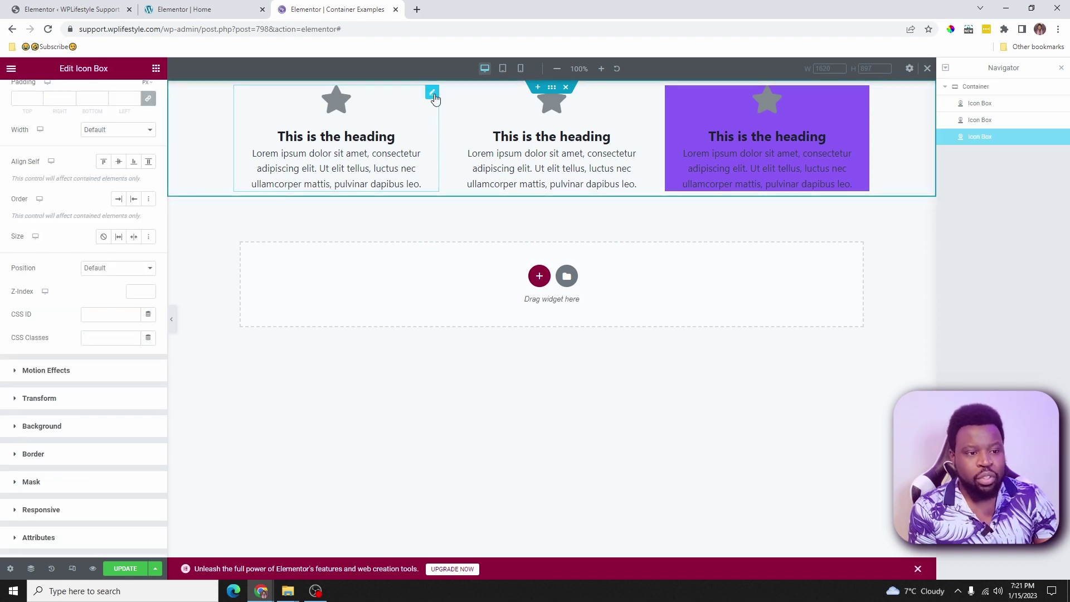
{"action": "left_click", "coordinate": [98, 439]}
{"action": "left_click", "coordinate": [134, 258]}
{"action": "left_click", "coordinate": [134, 284]}
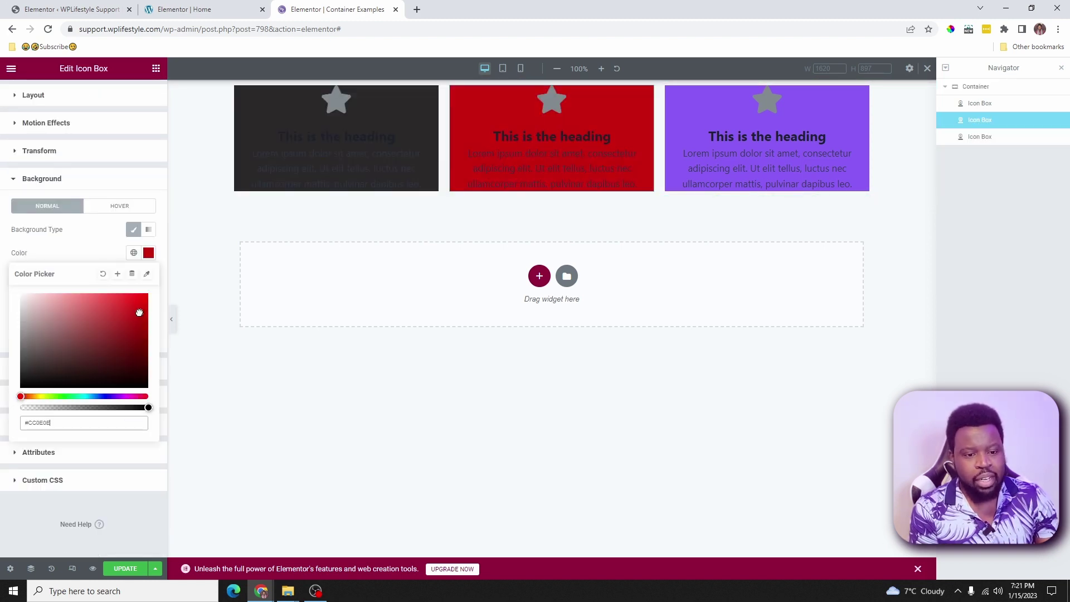
{"action": "mouse_move", "coordinate": [139, 313]}
{"action": "left_mouse_down"}
{"action": "mouse_move", "coordinate": [137, 334]}
{"action": "mouse_move", "coordinate": [137, 318]}
{"action": "left_mouse_up"}
Set the black icon box's icon color to the White or offwhite global color.
{"action": "left_click", "coordinate": [419, 100]}
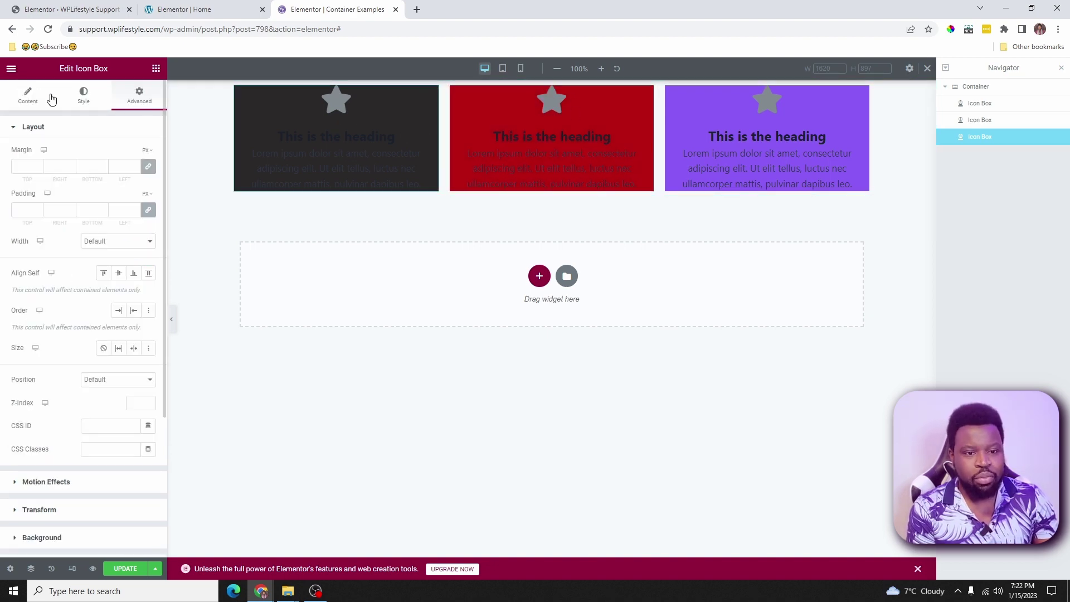
{"action": "left_click", "coordinate": [78, 98]}
{"action": "left_click", "coordinate": [134, 177]}
{"action": "scroll", "coordinate": [80, 289], "scroll_direction": "down", "scroll_amount": 3}
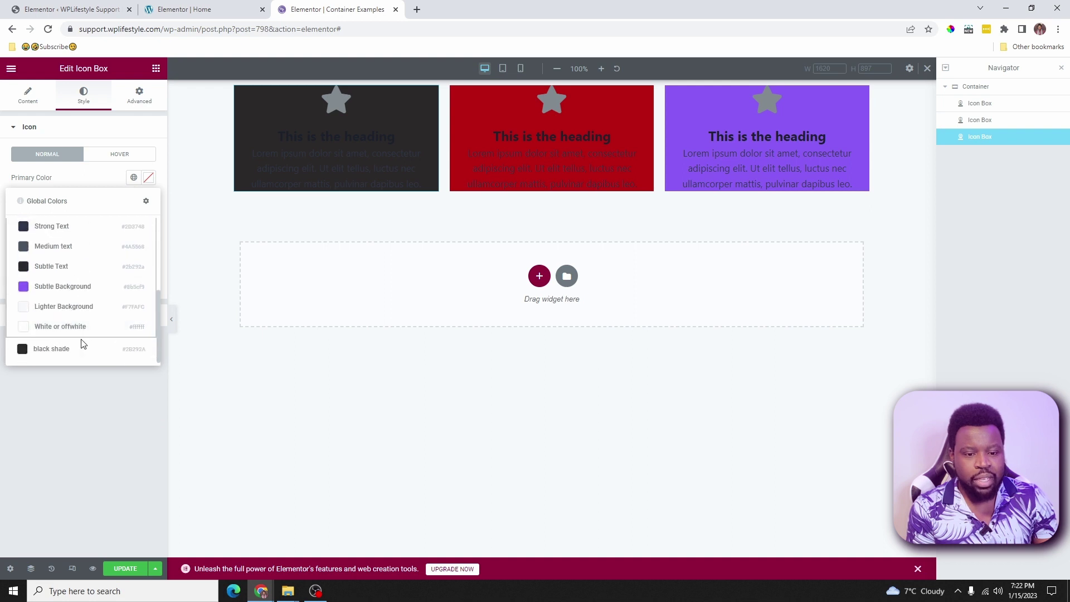
{"action": "left_click", "coordinate": [78, 328]}
{"action": "left_click", "coordinate": [78, 328]}
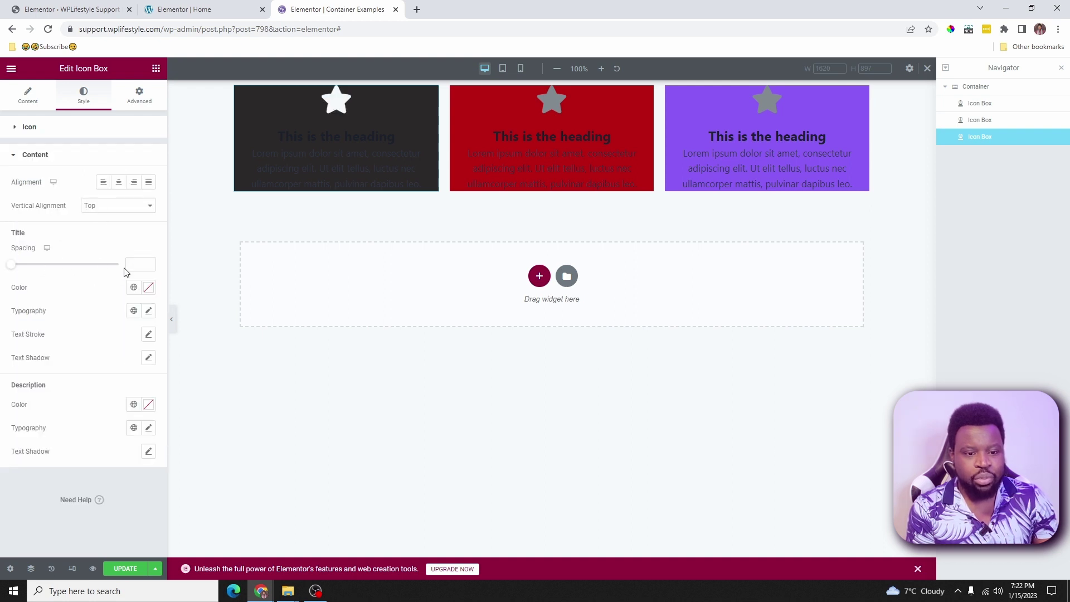
Make the black icon box's title and description white, and apply the same white icon and text colors to the red and purple boxes.
{"action": "left_click", "coordinate": [132, 288]}
{"action": "left_click", "coordinate": [132, 404]}
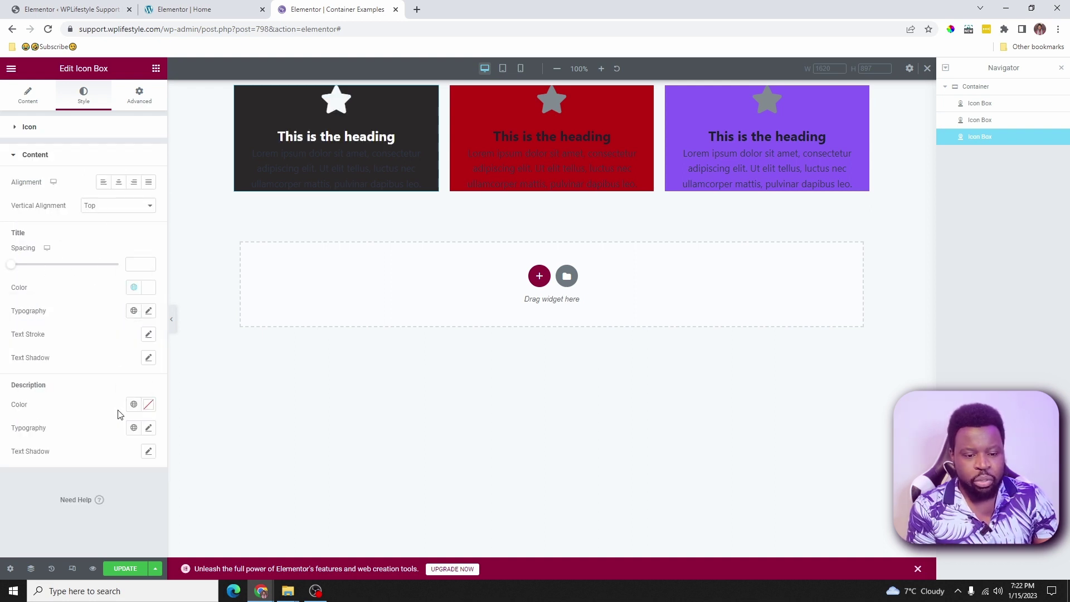
{"action": "left_click", "coordinate": [134, 404]}
{"action": "left_click", "coordinate": [83, 351]}
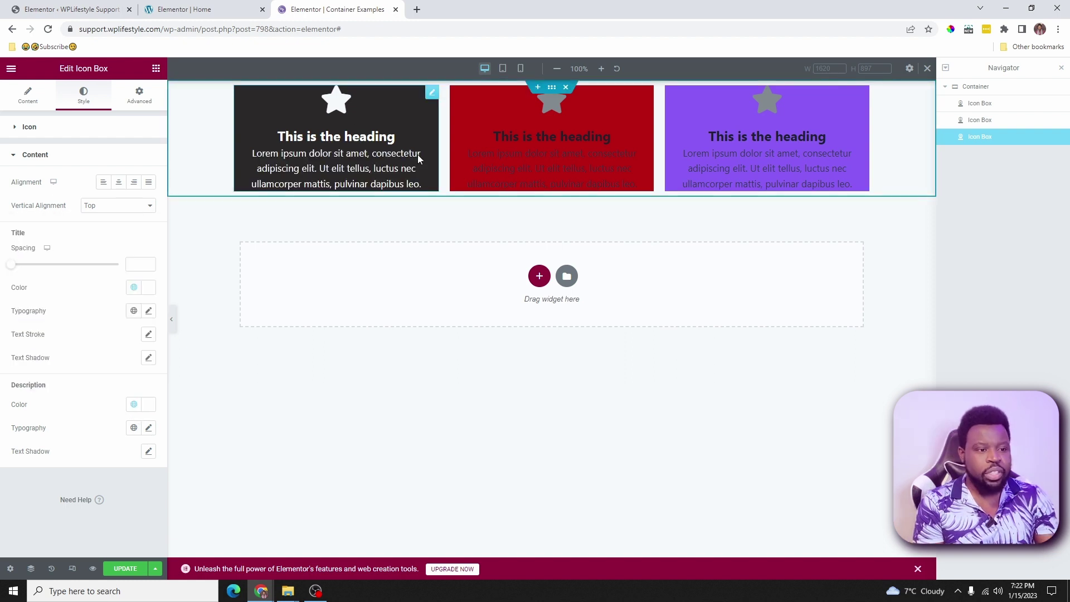
{"action": "left_click", "coordinate": [647, 93]}
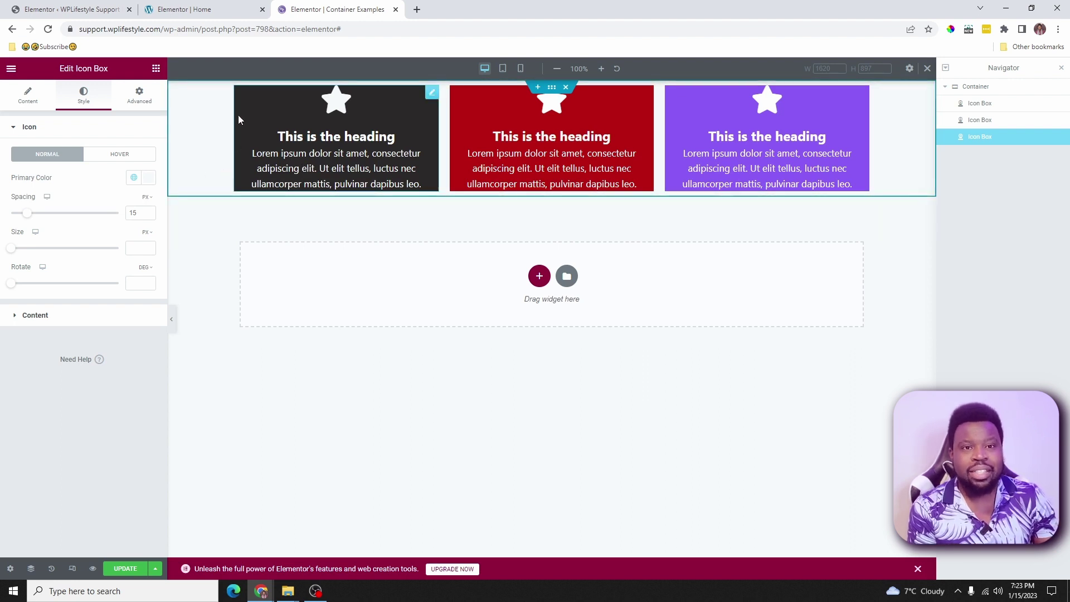
Set the black icon box's padding to 25 px on all sides.
{"action": "left_click", "coordinate": [133, 103]}
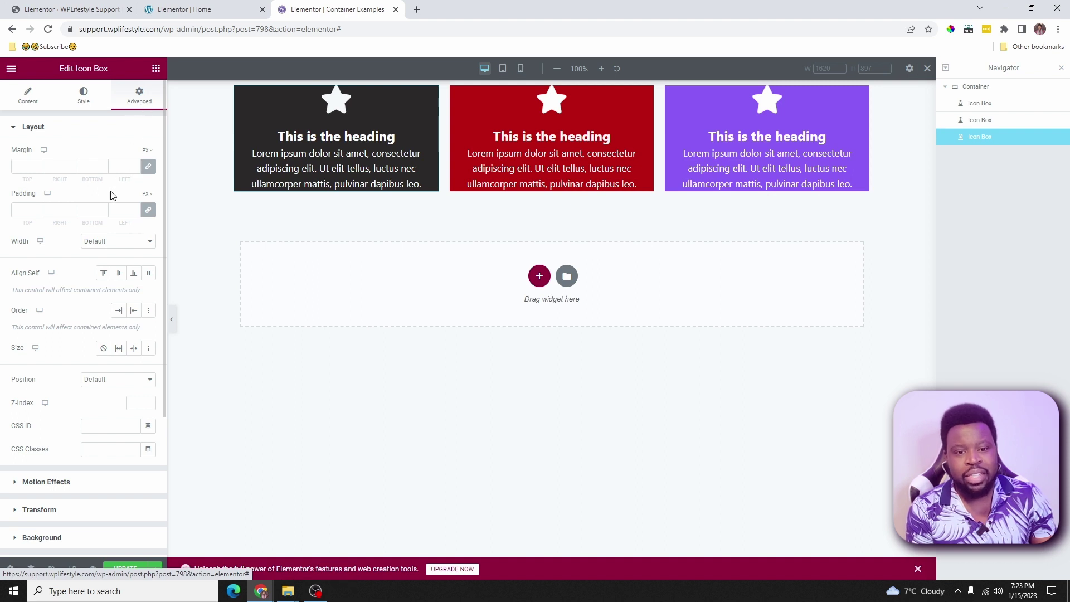
{"action": "left_click", "coordinate": [94, 213]}
{"action": "type", "text": "25"}
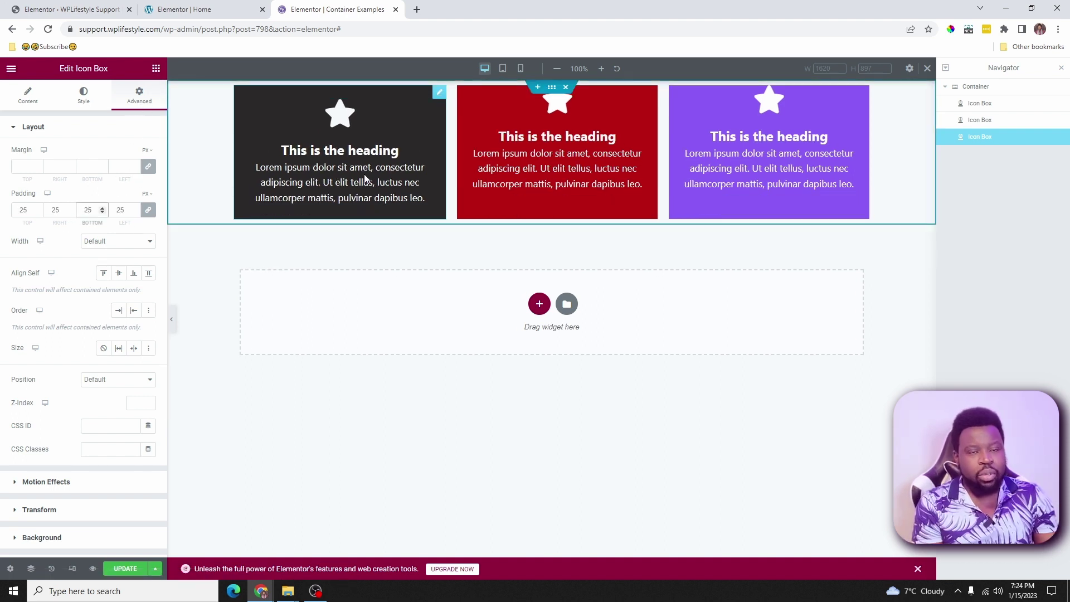
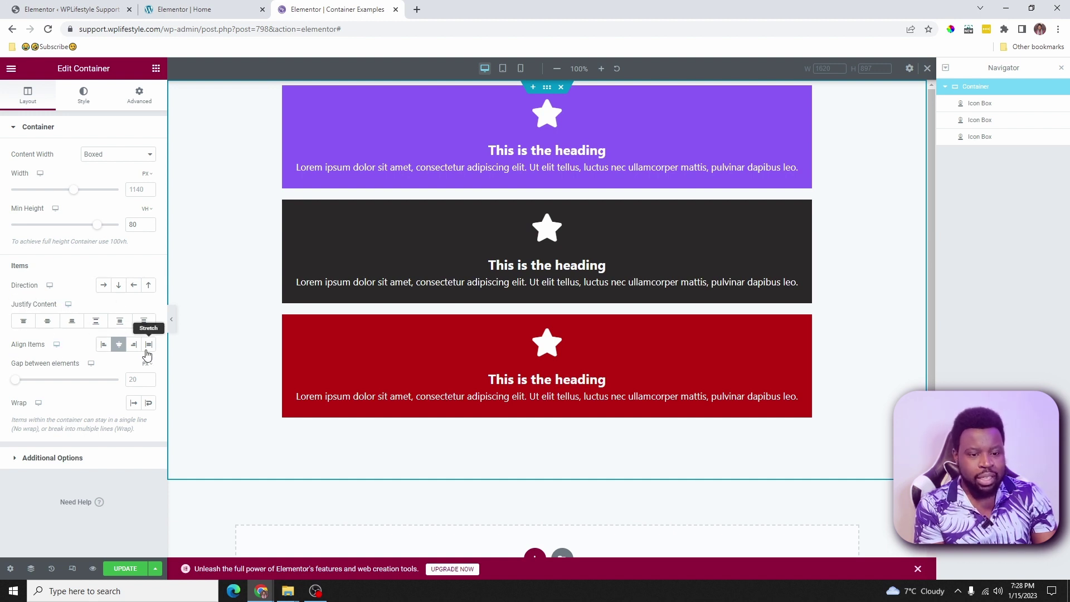
Cycle the container's direction through row, column, reversed row and reversed column, ending on Row - horizontal.
{"action": "left_click", "coordinate": [103, 285]}
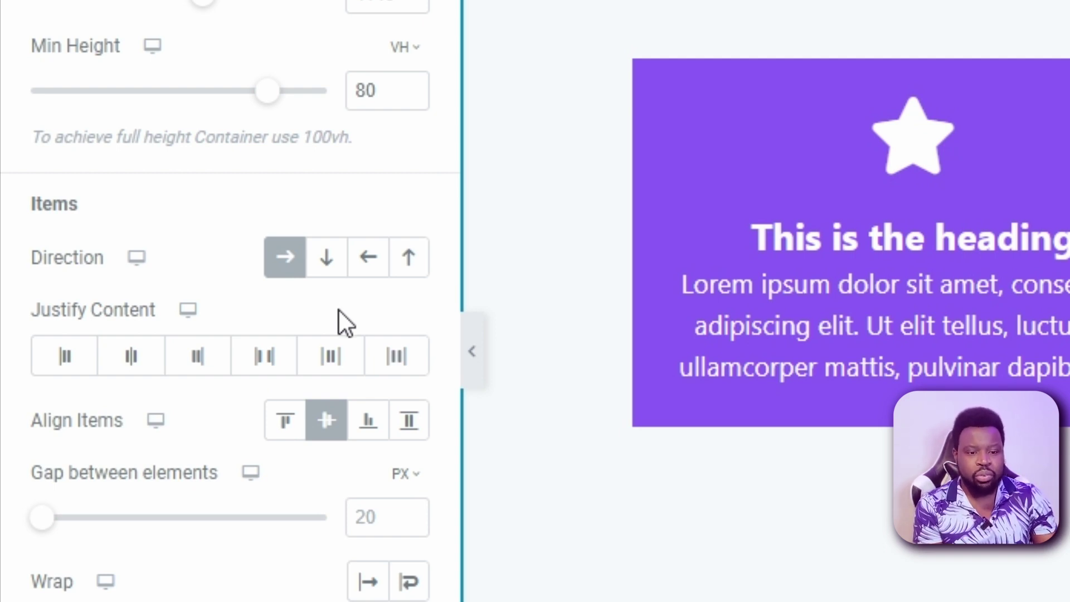
{"action": "left_click", "coordinate": [329, 264]}
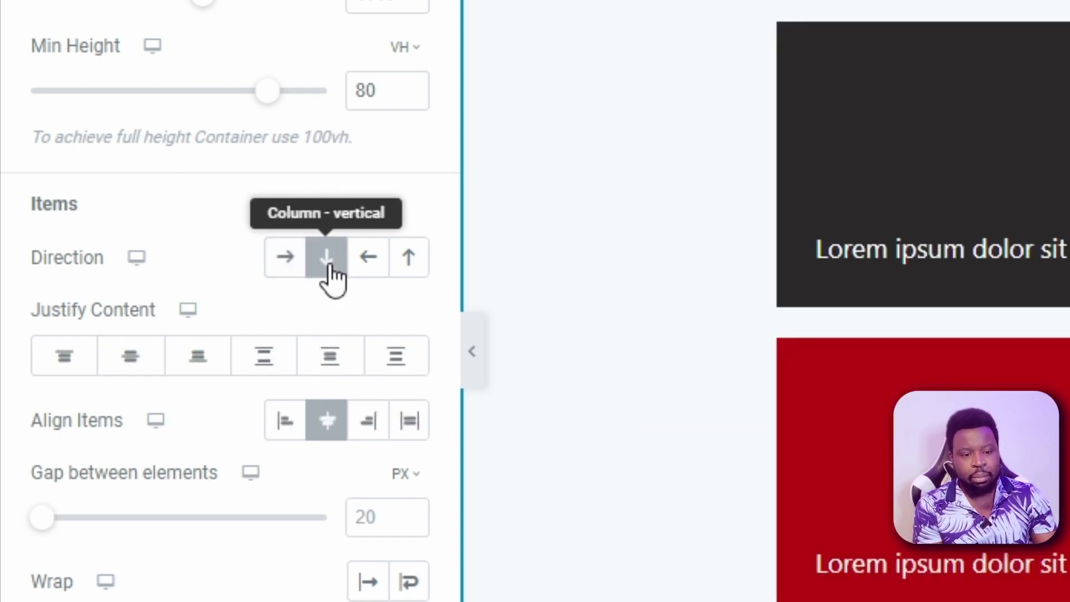
{"action": "left_click", "coordinate": [377, 262]}
{"action": "left_click", "coordinate": [409, 265]}
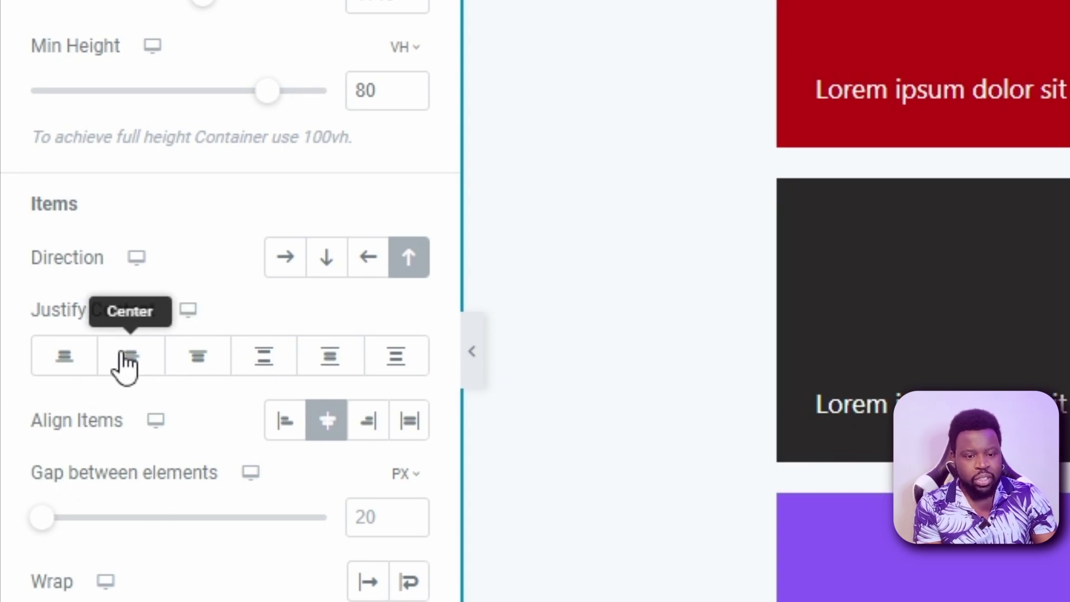
{"action": "left_click", "coordinate": [286, 256]}
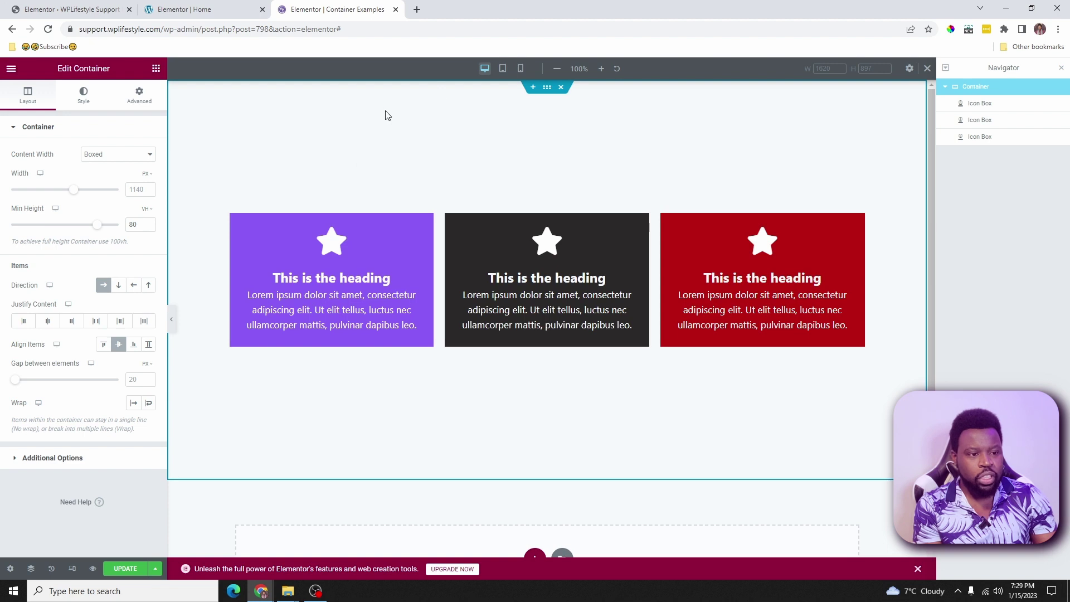
Align the container's items to Start, End and finally Stretch, and switch to the Home page's inner section for comparison.
{"action": "left_click", "coordinate": [104, 345]}
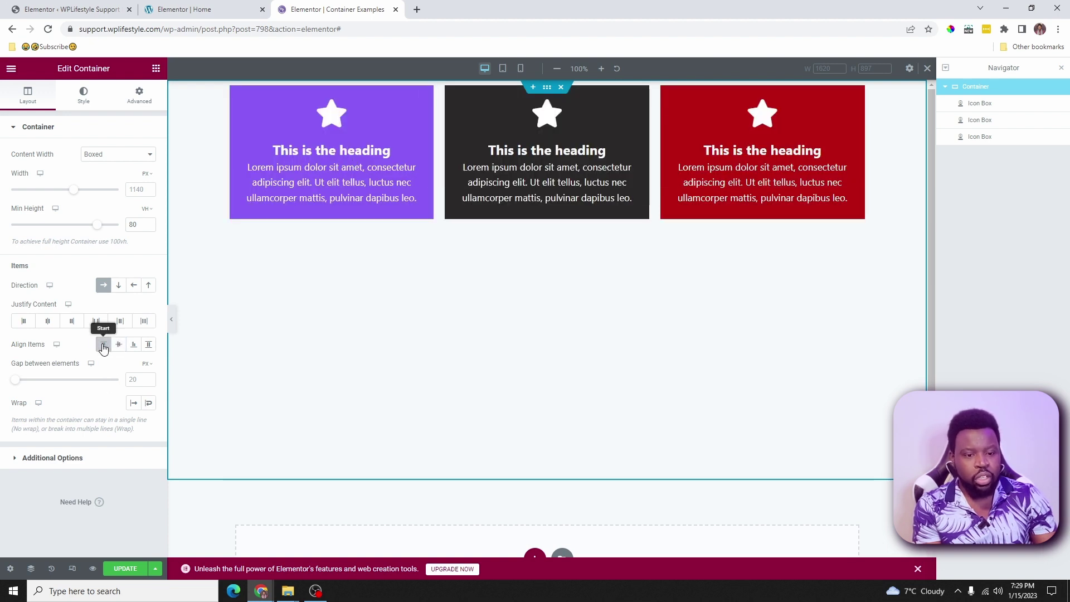
{"action": "left_click", "coordinate": [133, 344]}
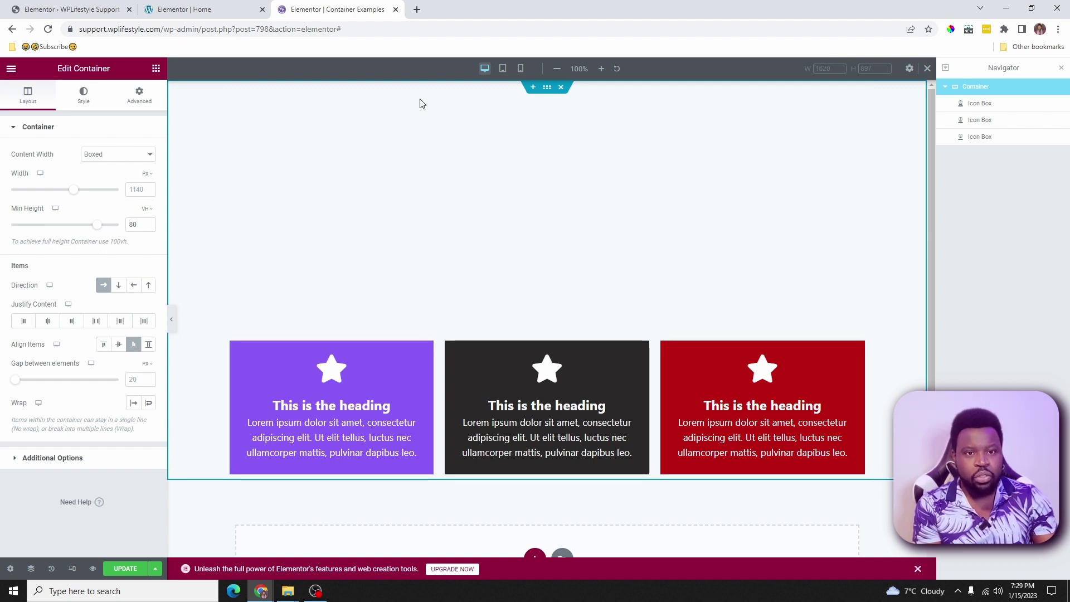
{"action": "left_click", "coordinate": [148, 344]}
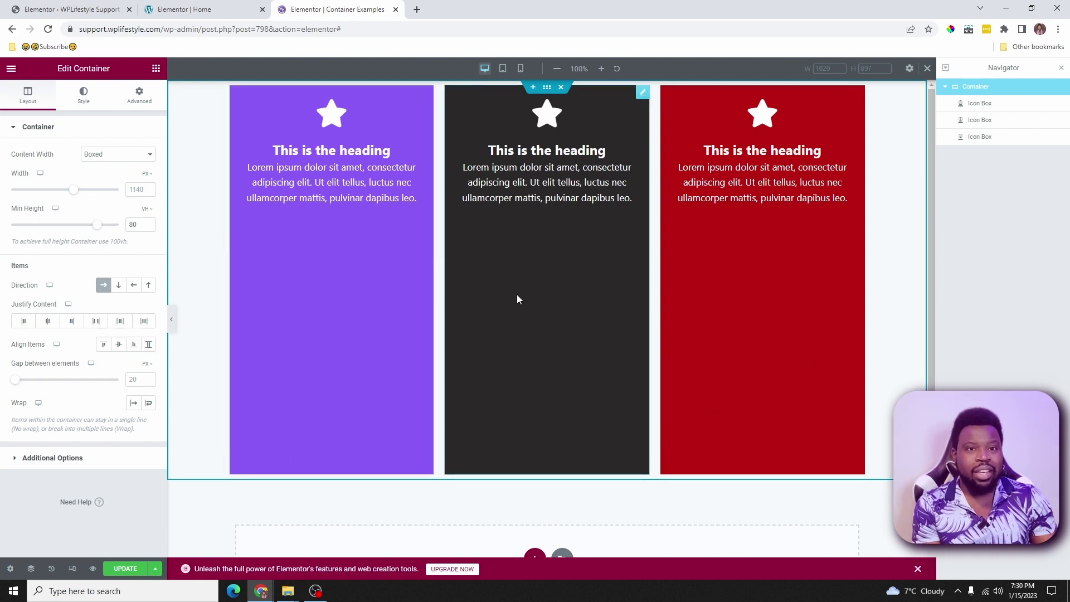
{"action": "left_click", "coordinate": [189, 10]}
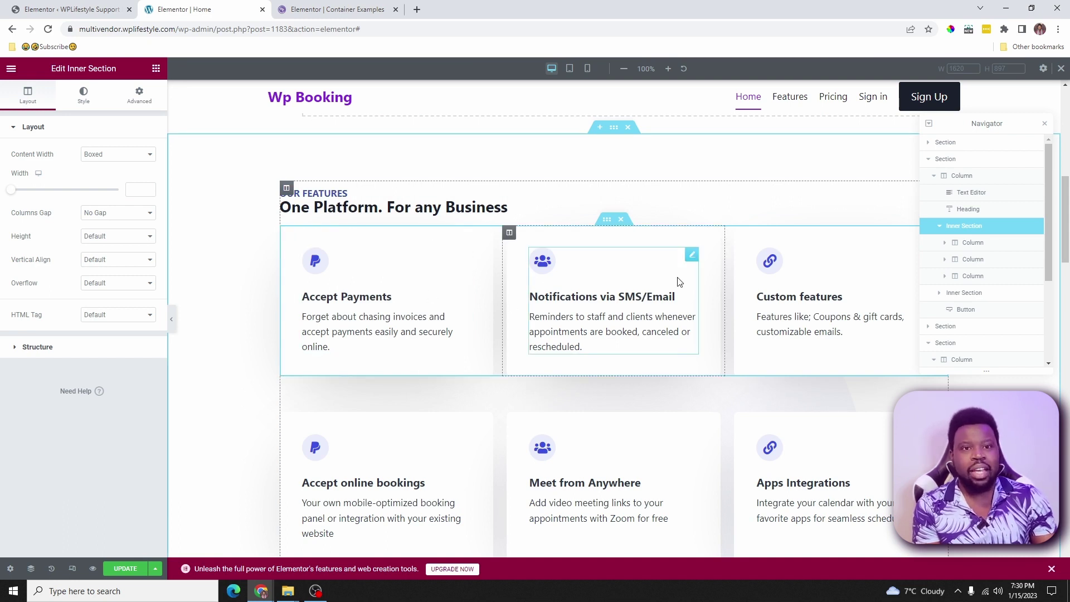
Examine the margin and padding of the Home page's Accept Payments column, and try a wider gap between the example container's elements.
{"action": "left_click", "coordinate": [339, 15]}
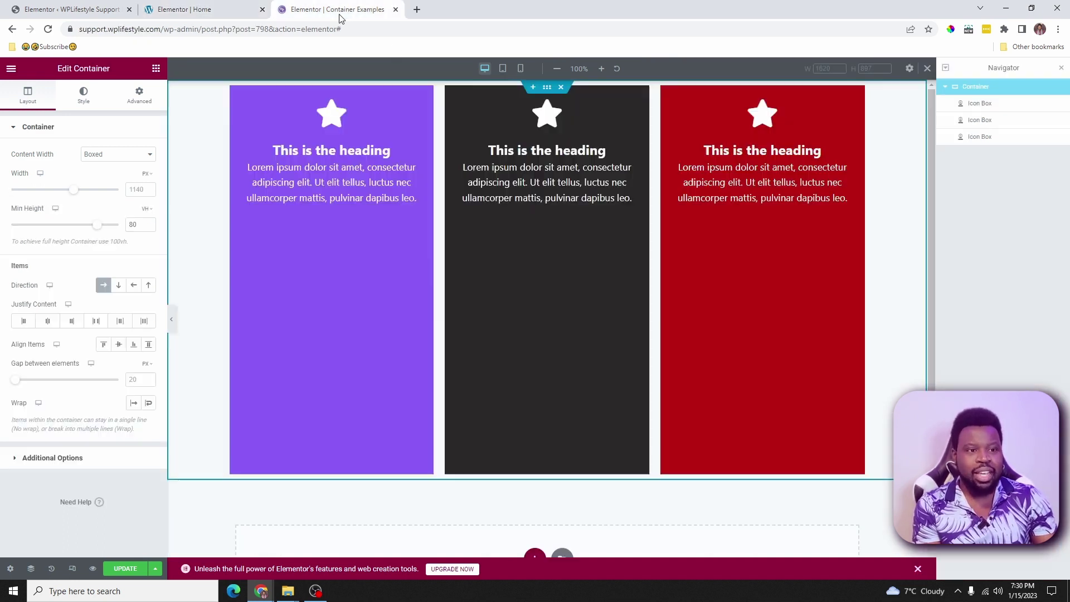
{"action": "key", "text": "ctrl+shift+Tab"}
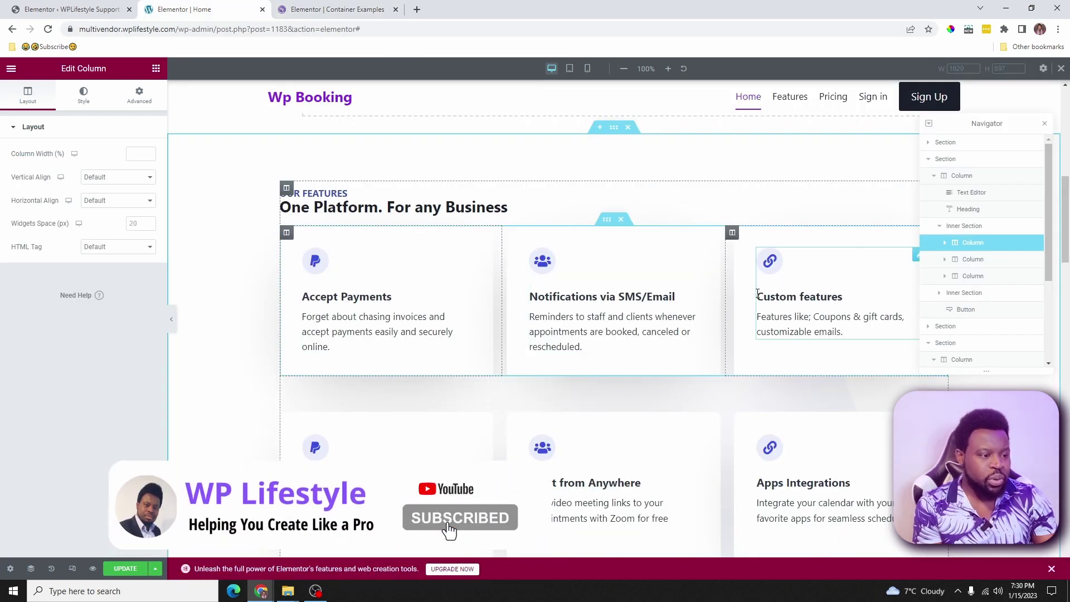
{"action": "left_click", "coordinate": [142, 104]}
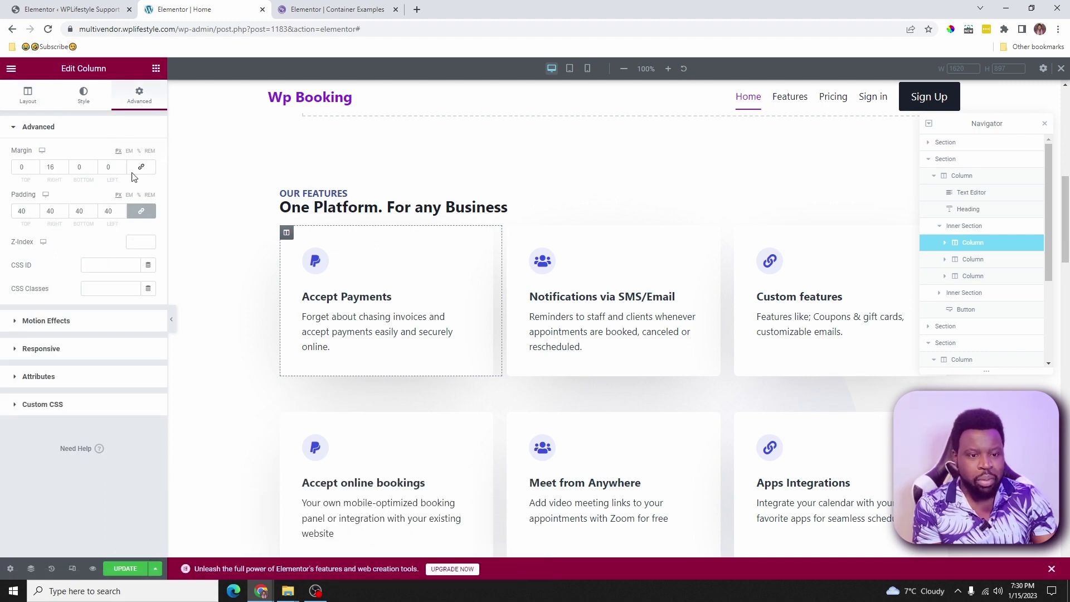
{"action": "left_click", "coordinate": [335, 10]}
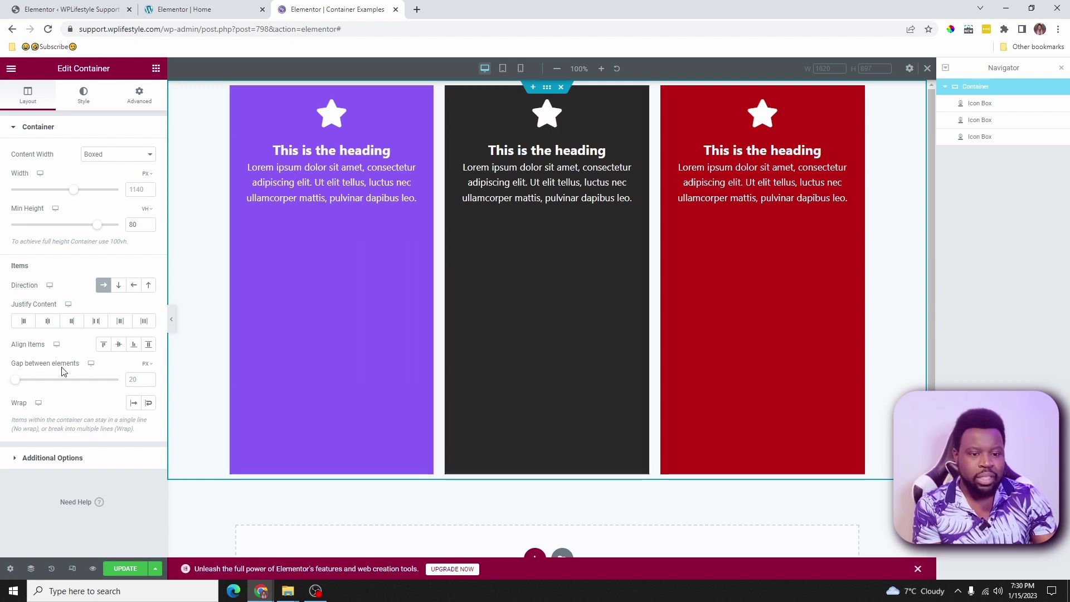
{"action": "left_click_drag", "start_coordinate": [19, 382], "coordinate": [57, 384]}
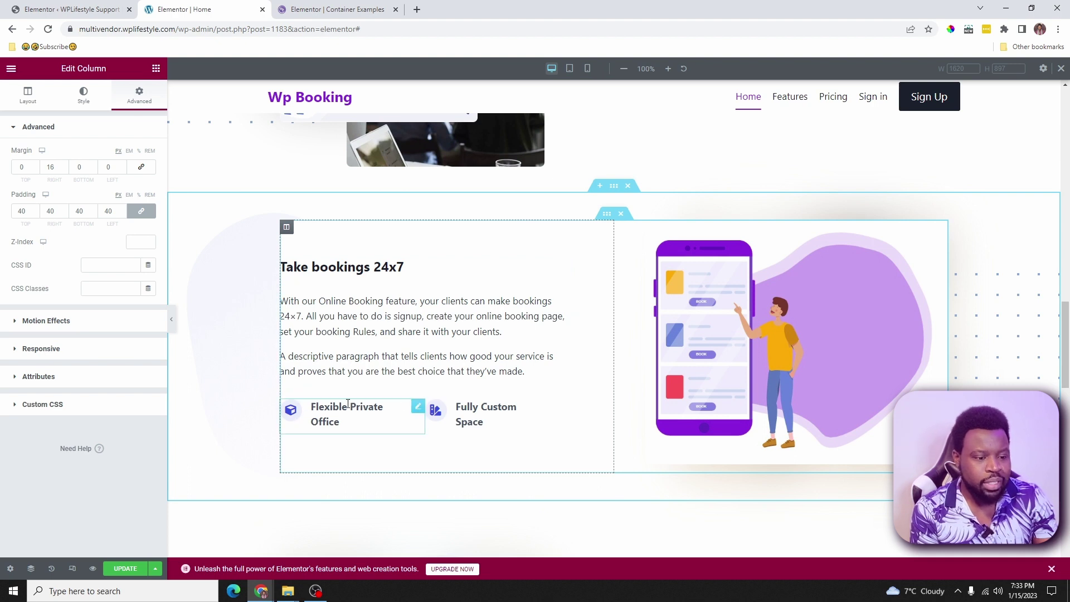
Examine the custom width settings of the Flexible Private Office and Fully Custom Space icon boxes, leaving the width on Custom.
{"action": "left_click", "coordinate": [416, 407]}
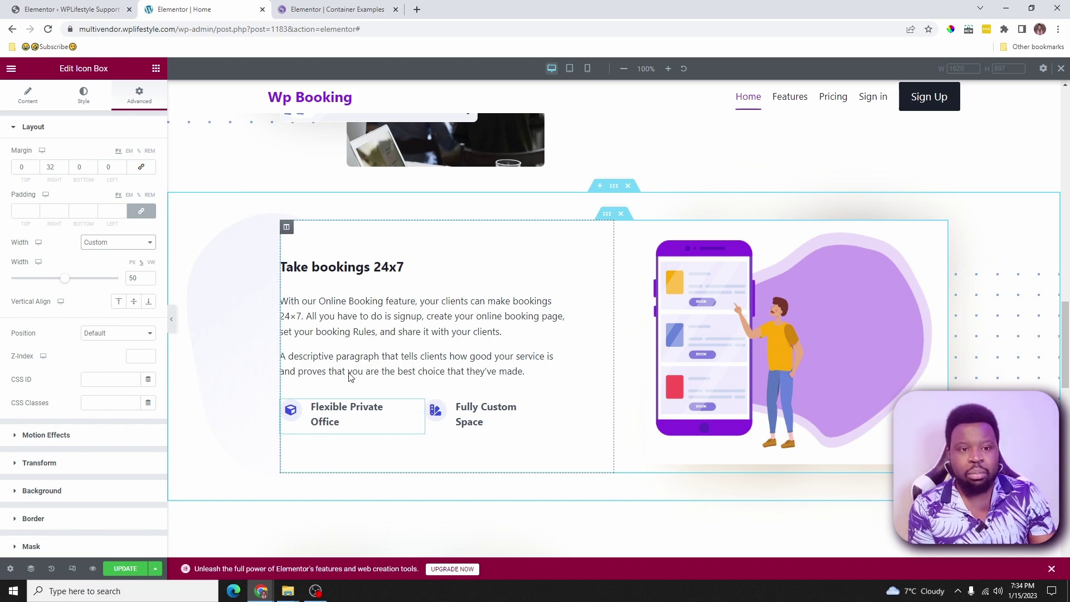
{"action": "left_click", "coordinate": [567, 416]}
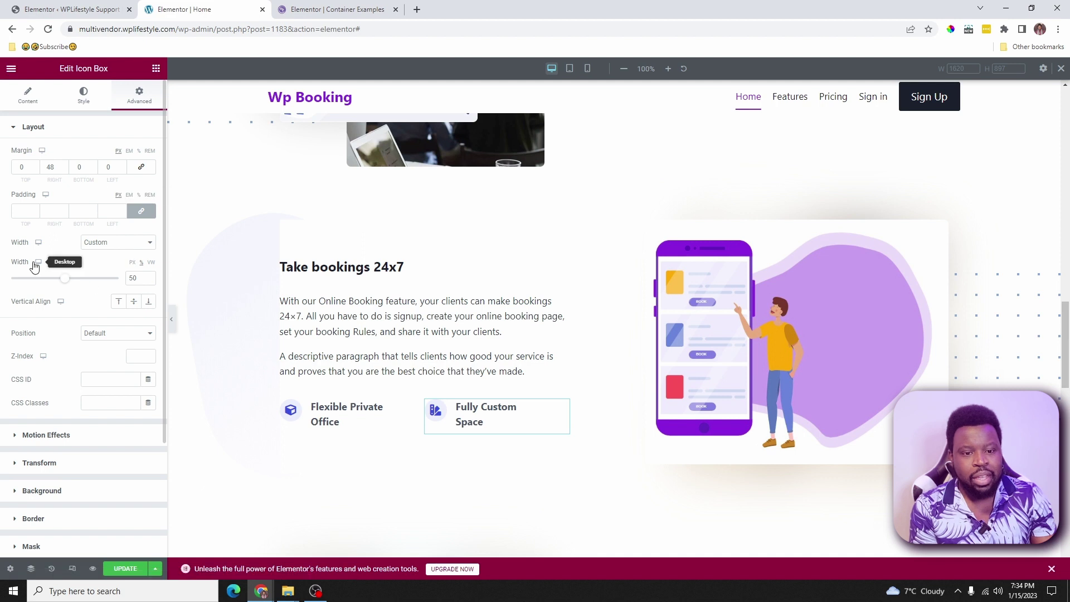
{"action": "left_click", "coordinate": [105, 243]}
{"action": "left_click", "coordinate": [106, 247]}
{"action": "left_click", "coordinate": [111, 243]}
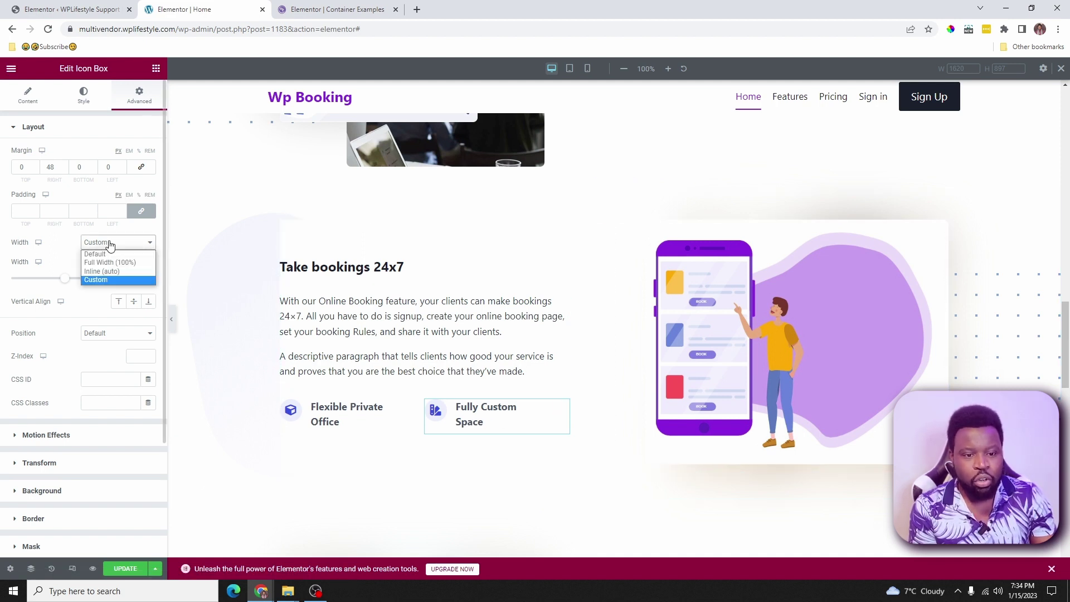
{"action": "left_click", "coordinate": [98, 279]}
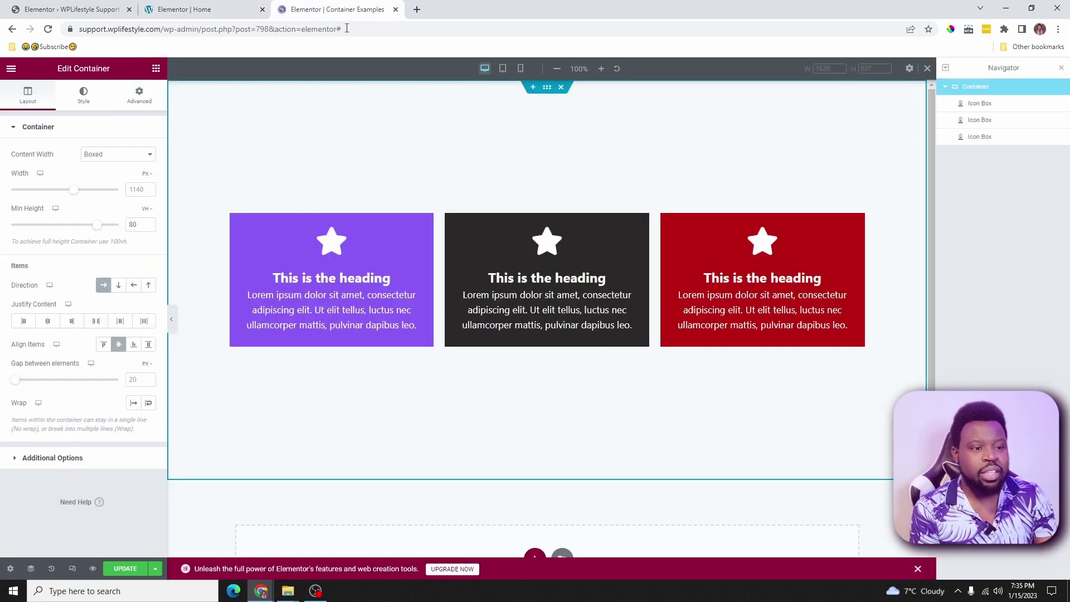
Return to the Container Examples page and clear the min height of the container holding the three icon boxes.
{"action": "left_click", "coordinate": [334, 10]}
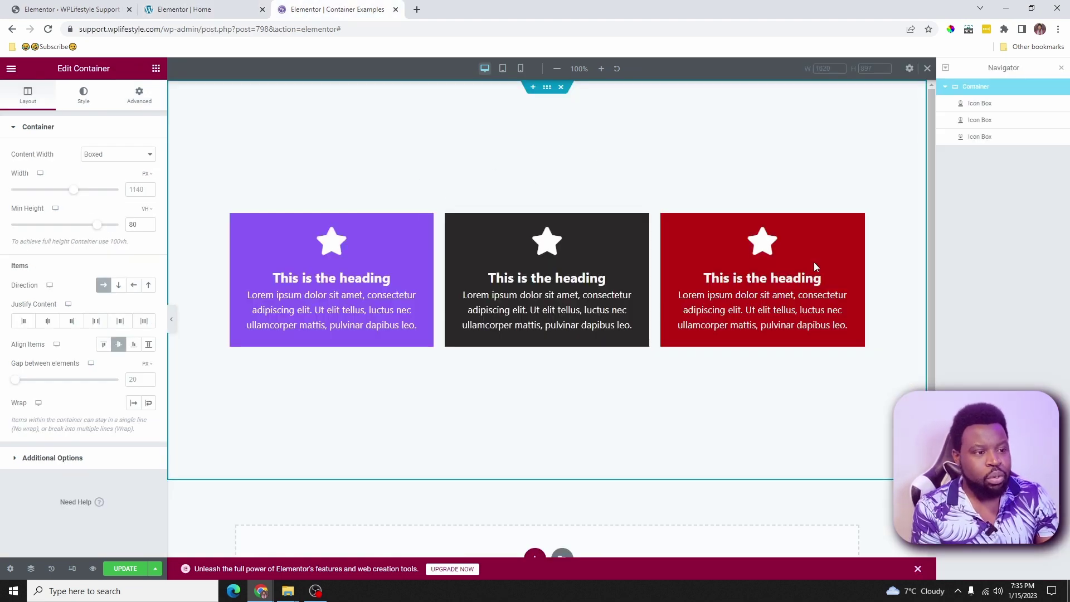
{"action": "left_click", "coordinate": [122, 229]}
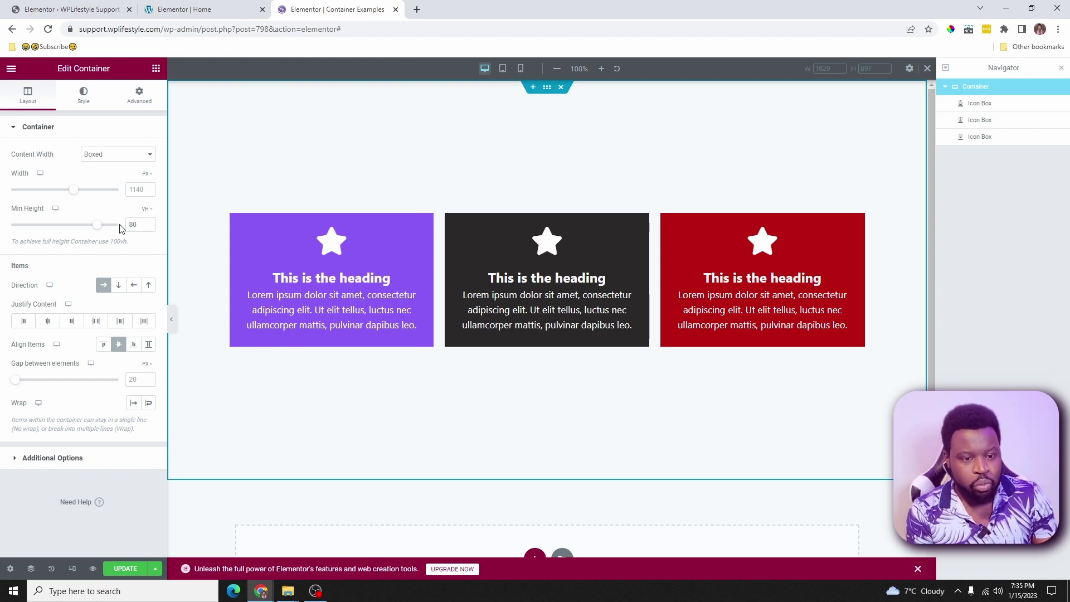
{"action": "key", "text": "BackSpace"}
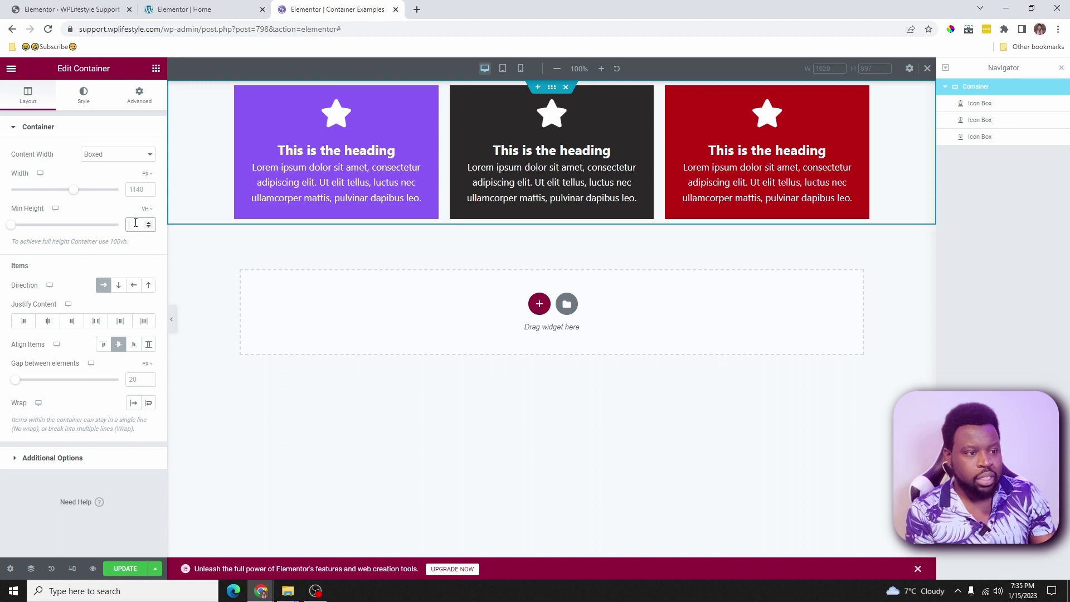
Add a container with two equal columns below the icon boxes and place an Image widget in its right-hand column.
{"action": "left_click", "coordinate": [538, 305]}
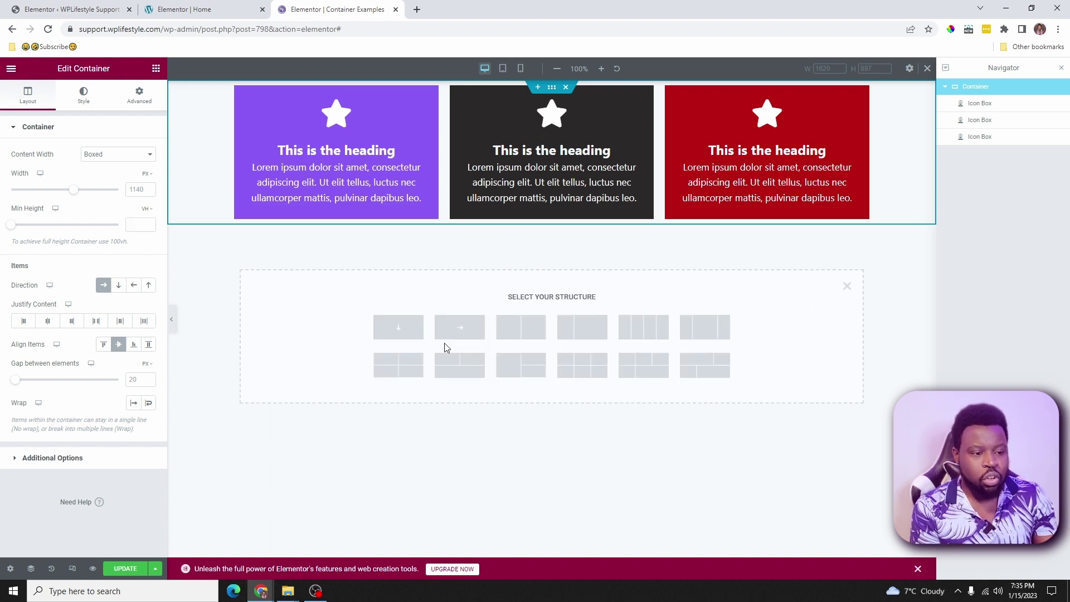
{"action": "left_click", "coordinate": [525, 328]}
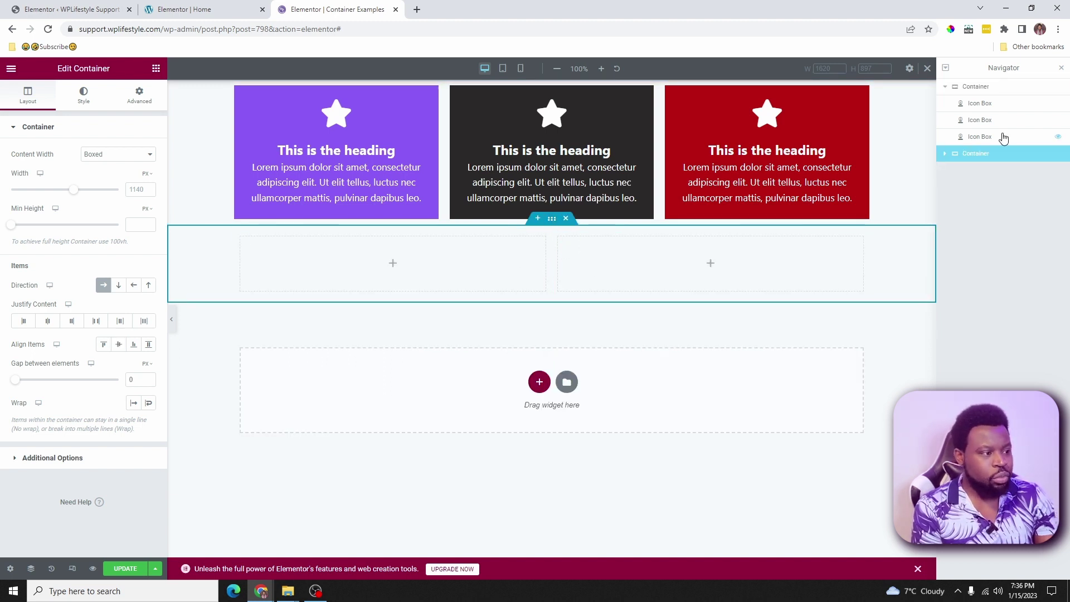
{"action": "left_click", "coordinate": [975, 162]}
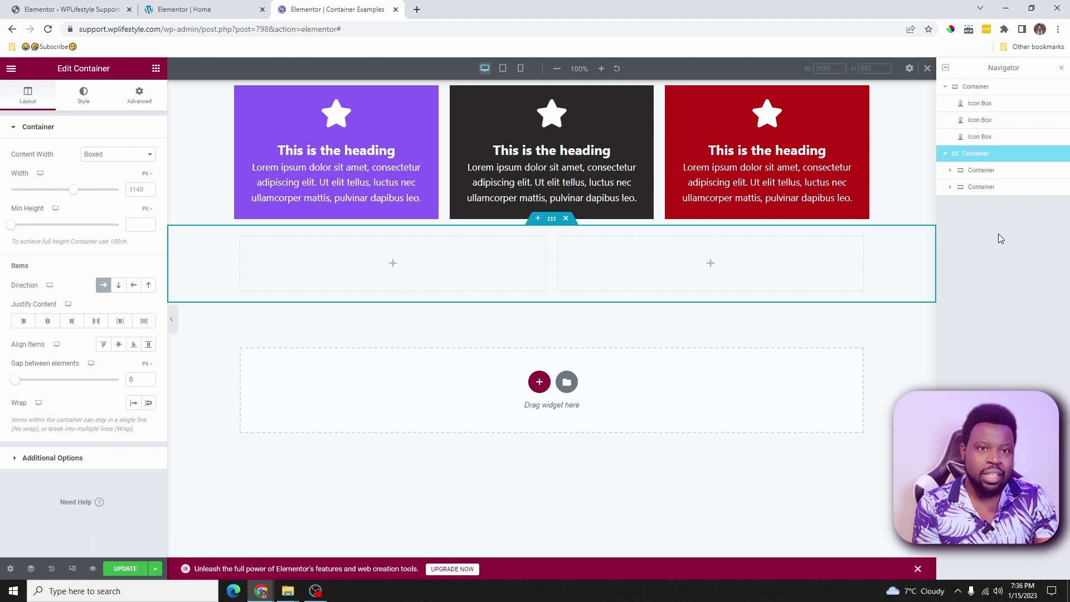
{"action": "left_click", "coordinate": [711, 262]}
{"action": "left_click_drag", "start_coordinate": [124, 278], "coordinate": [685, 274]}
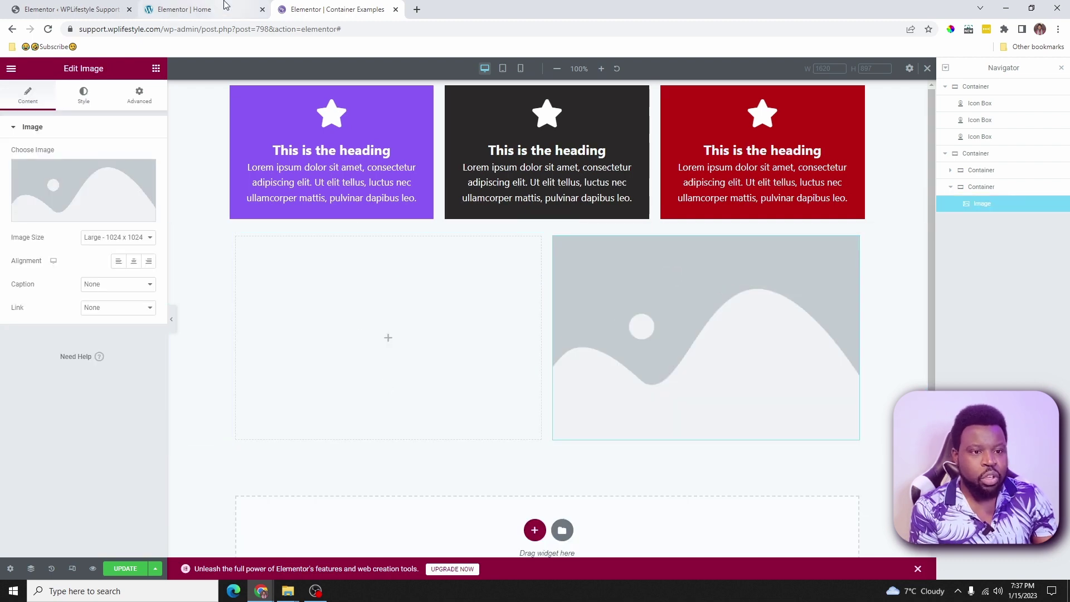
Check the Home page's Take bookings 24x7 layout, and add a Heading and a Text Editor widget to the empty left-hand column.
{"action": "left_click", "coordinate": [184, 9]}
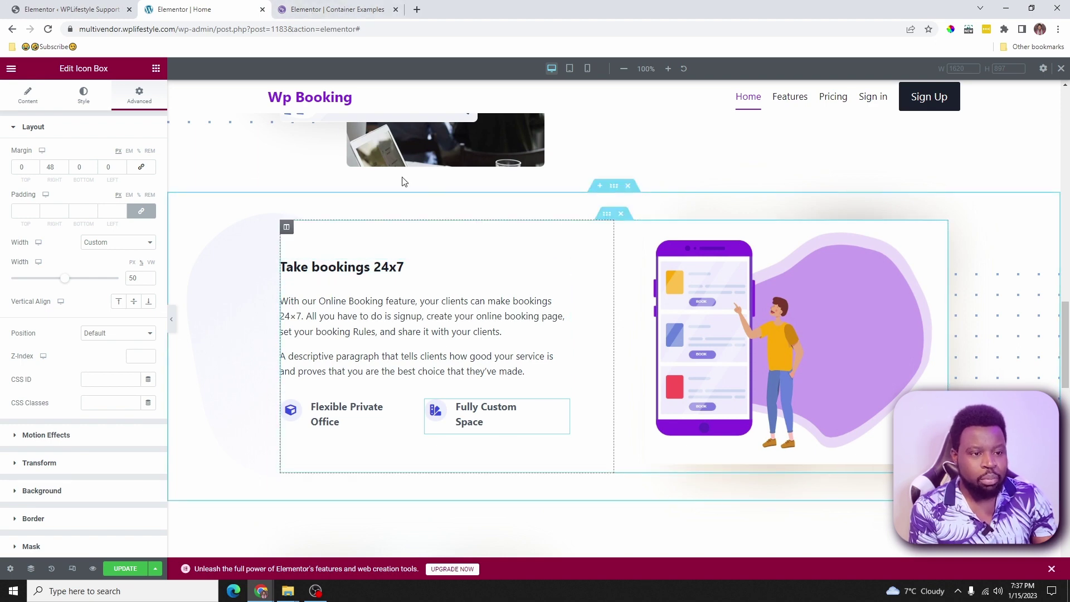
{"action": "left_click", "coordinate": [310, 11]}
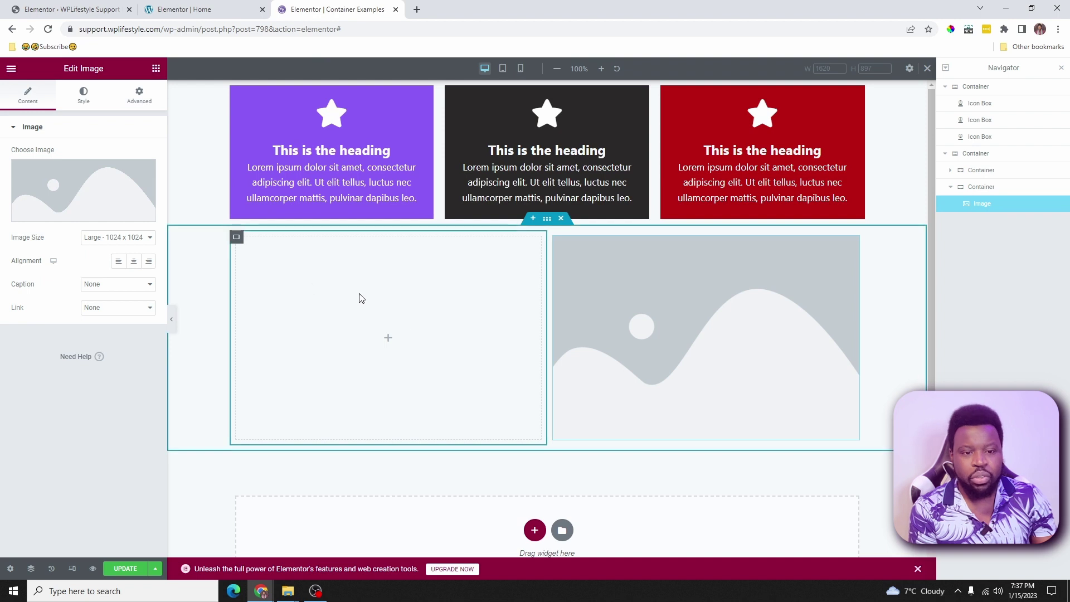
{"action": "left_click", "coordinate": [156, 67]}
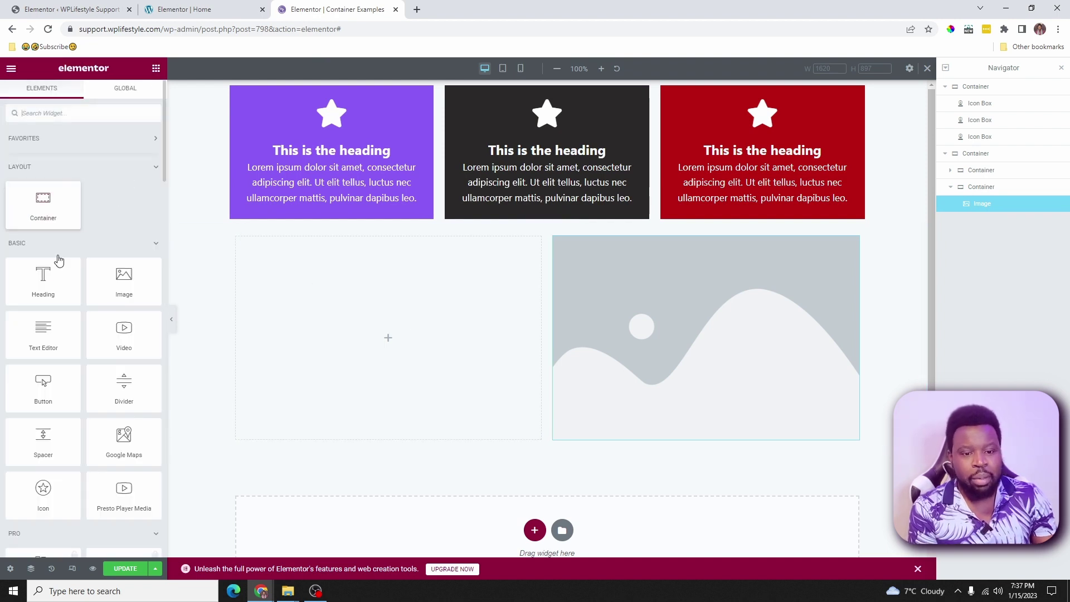
{"action": "left_click_drag", "start_coordinate": [50, 295], "coordinate": [392, 336]}
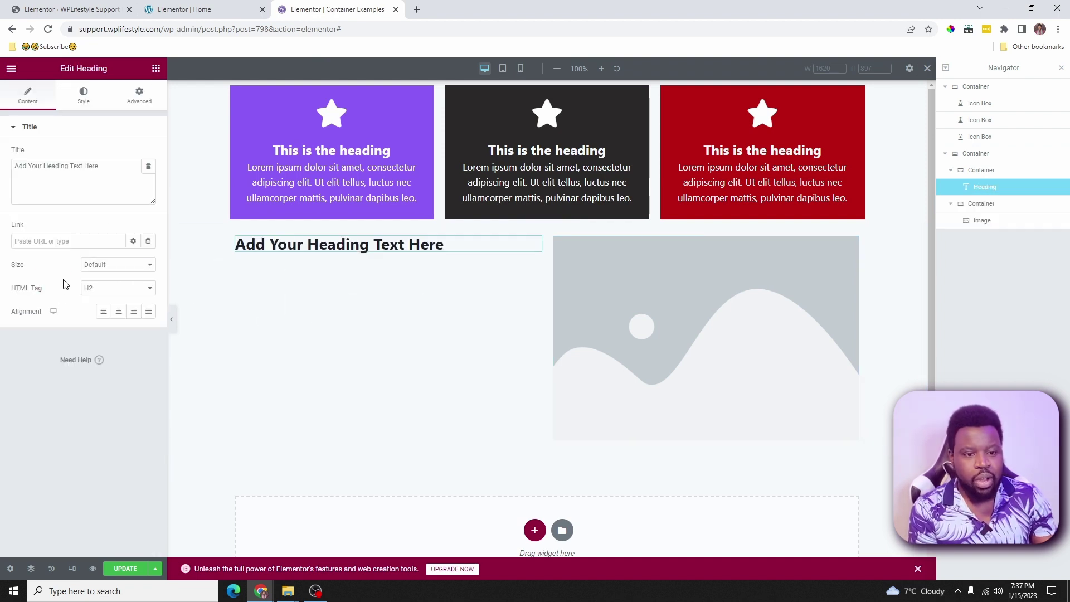
{"action": "left_click", "coordinate": [156, 68]}
{"action": "left_click_drag", "start_coordinate": [40, 337], "coordinate": [406, 252]}
Add two Button widgets, one below the other, under the text in the left-hand column.
{"action": "left_click", "coordinate": [156, 68]}
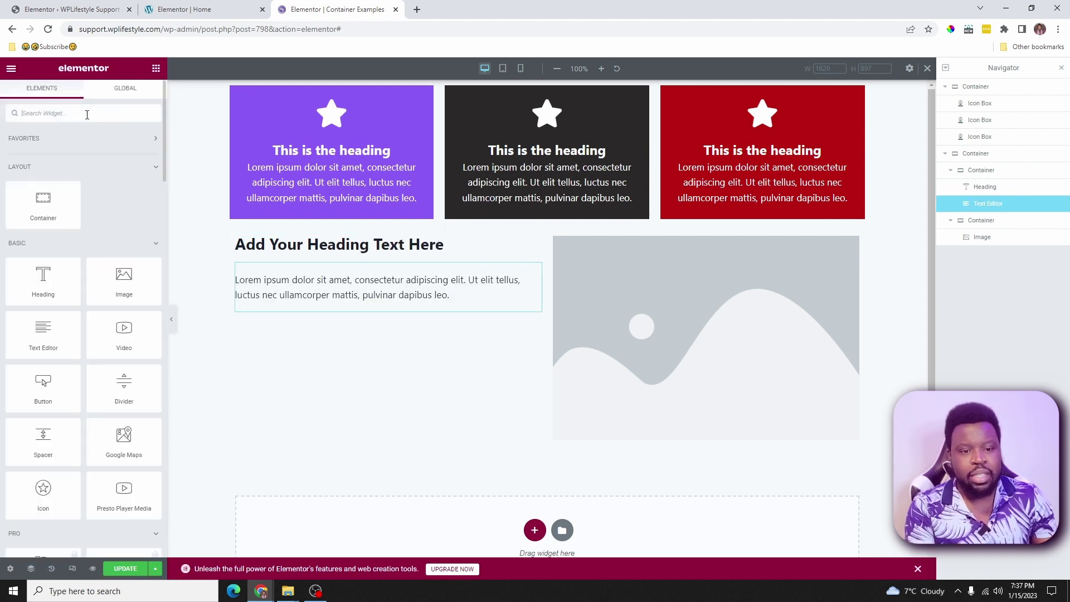
{"action": "left_click_drag", "start_coordinate": [42, 386], "coordinate": [327, 310]}
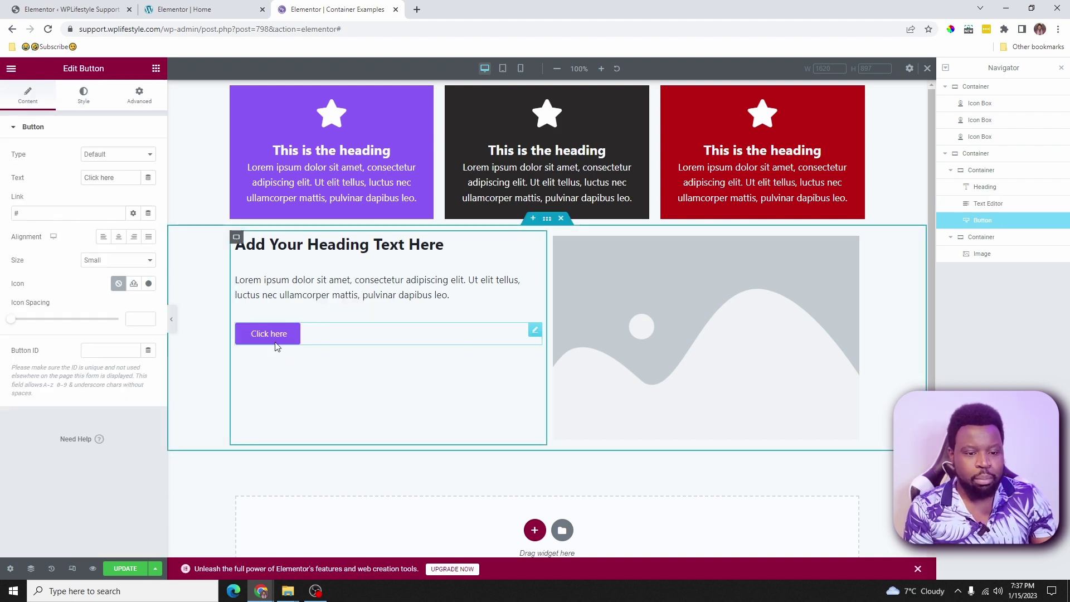
{"action": "left_click", "coordinate": [156, 68]}
{"action": "left_click_drag", "start_coordinate": [43, 384], "coordinate": [328, 346]}
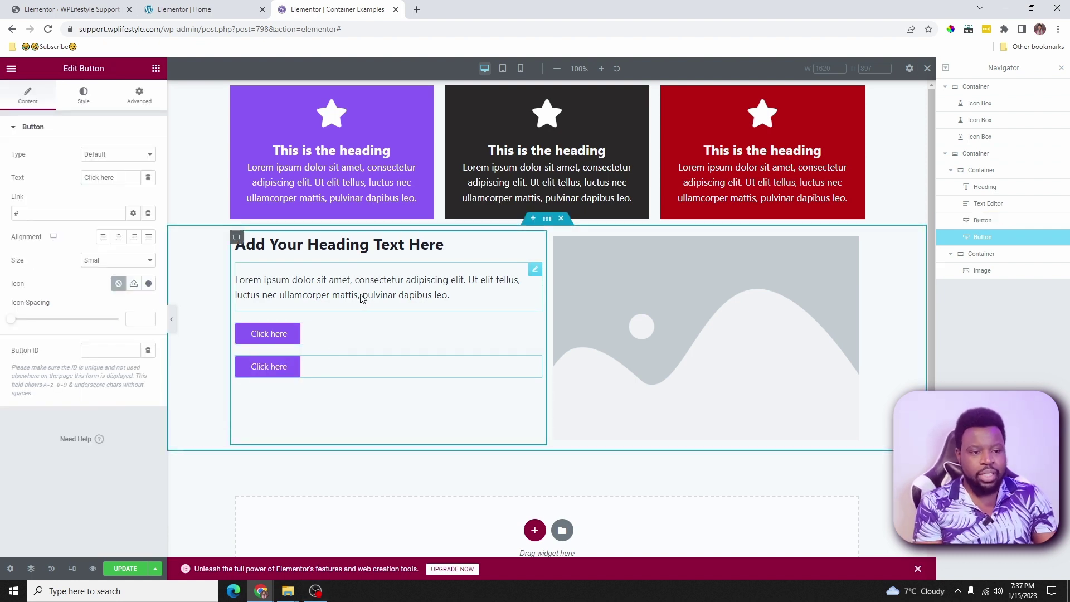
Lengthen the text editor's paragraph by pasting a copy of its Lorem ipsum text after the original.
{"action": "left_click", "coordinate": [451, 295]}
{"action": "left_click_drag", "start_coordinate": [91, 284], "coordinate": [36, 215]}
{"action": "right_click", "coordinate": [36, 215]}
{"action": "left_click", "coordinate": [72, 256]}
{"action": "left_click", "coordinate": [83, 278]}
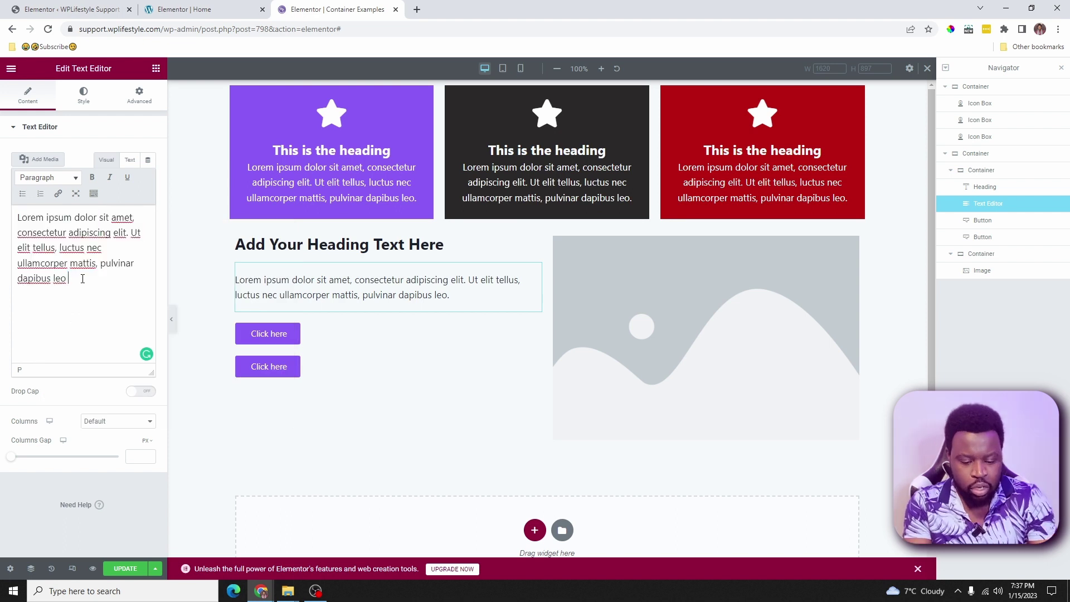
{"action": "key", "text": "ctrl+v"}
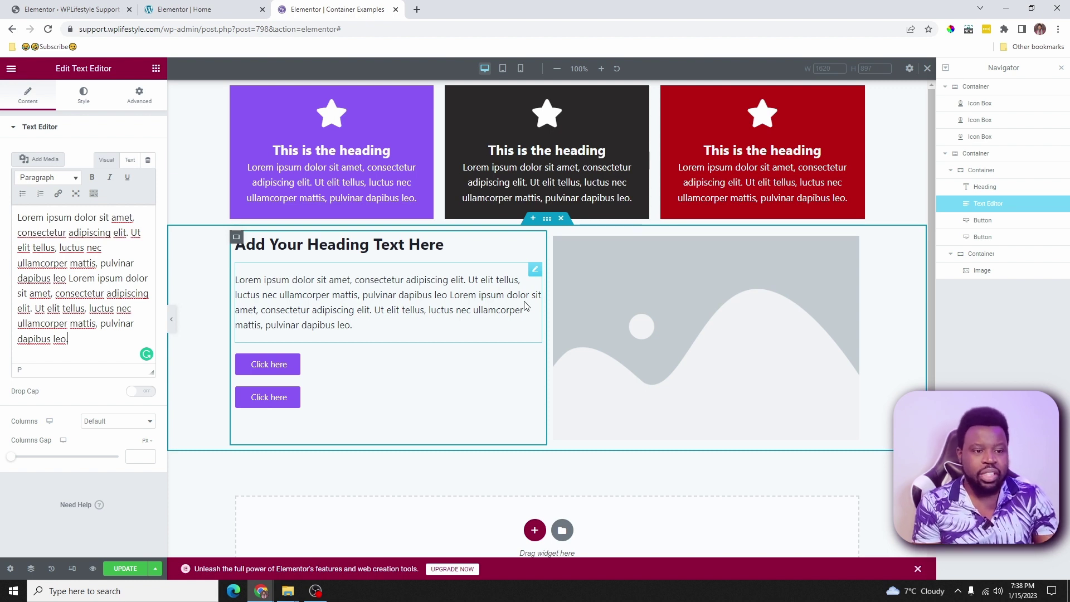
Try the Row - horizontal direction on the left-hand column's container and undo the change.
{"action": "left_click", "coordinate": [236, 239]}
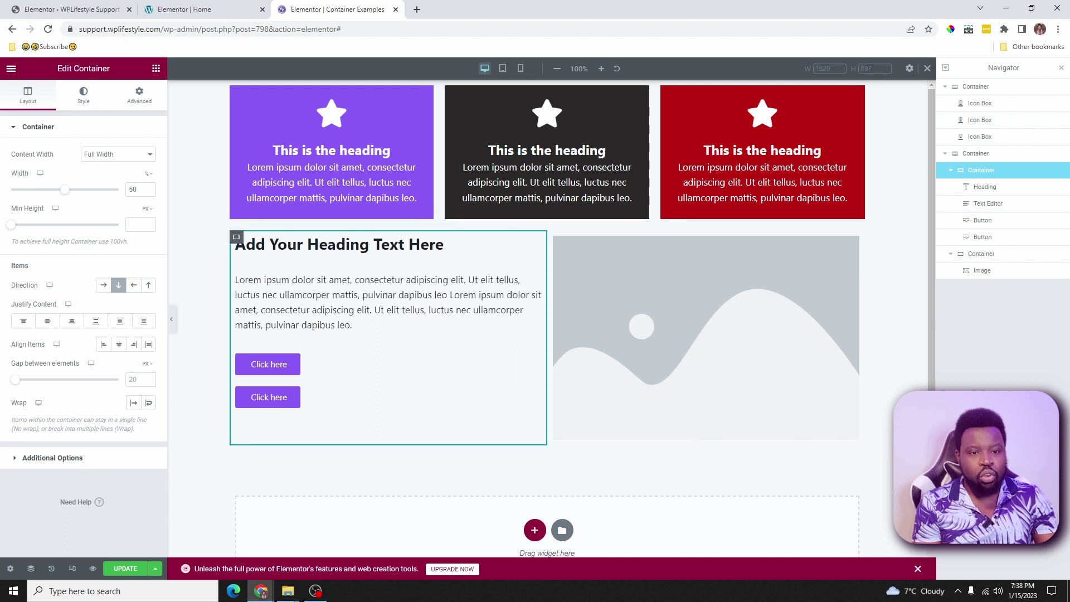
{"action": "left_click", "coordinate": [105, 286]}
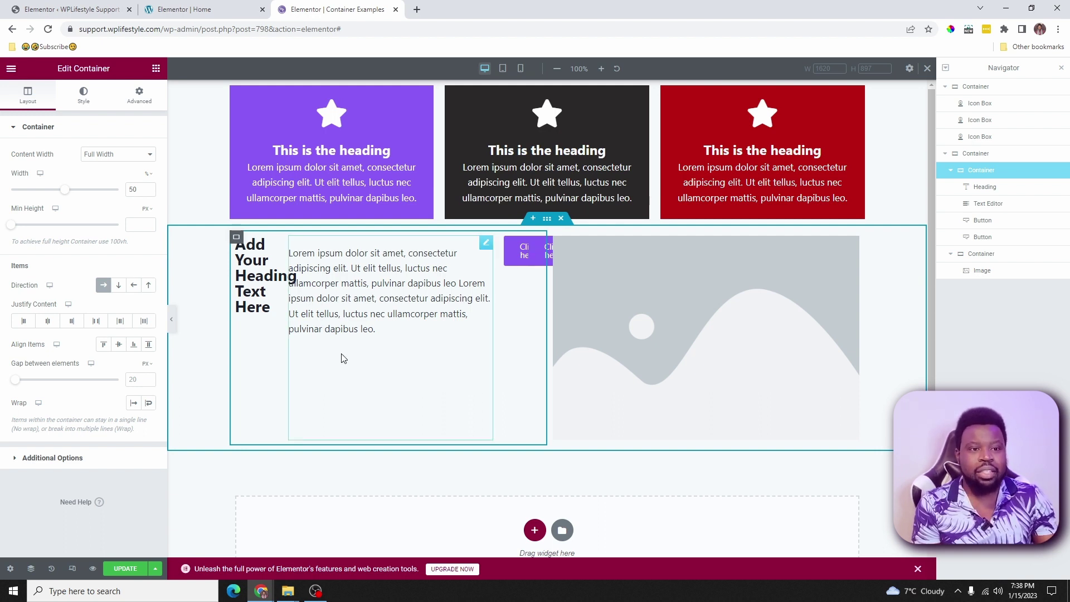
{"action": "key", "text": "ctrl+z"}
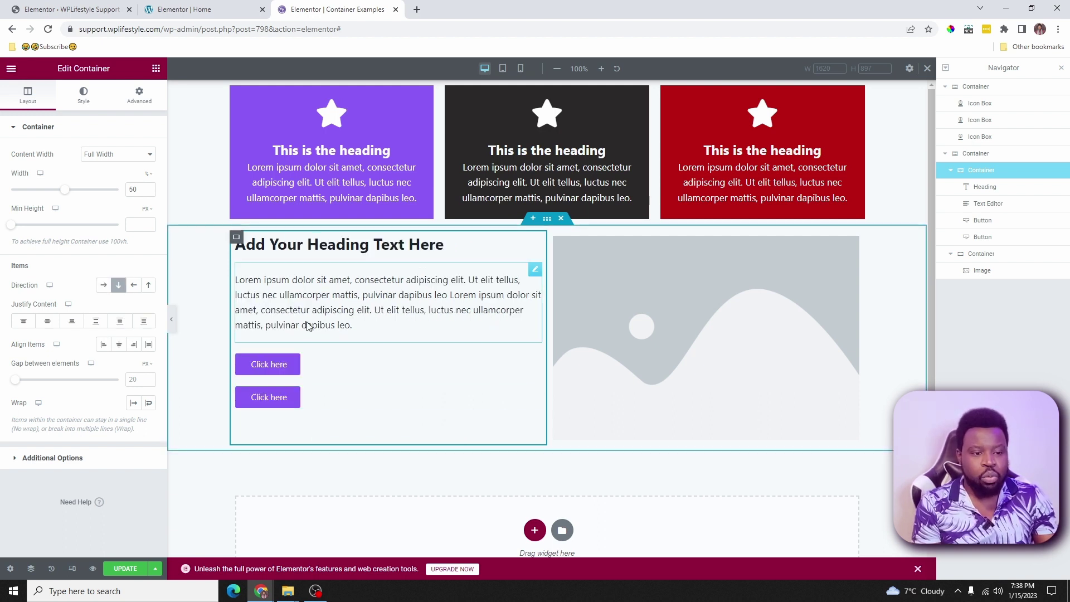
Nest a new Container below the two buttons, and add an inner section under the Home page's Take bookings 24x7 content for comparison.
{"action": "left_click", "coordinate": [156, 68]}
{"action": "left_click_drag", "start_coordinate": [47, 203], "coordinate": [338, 403]}
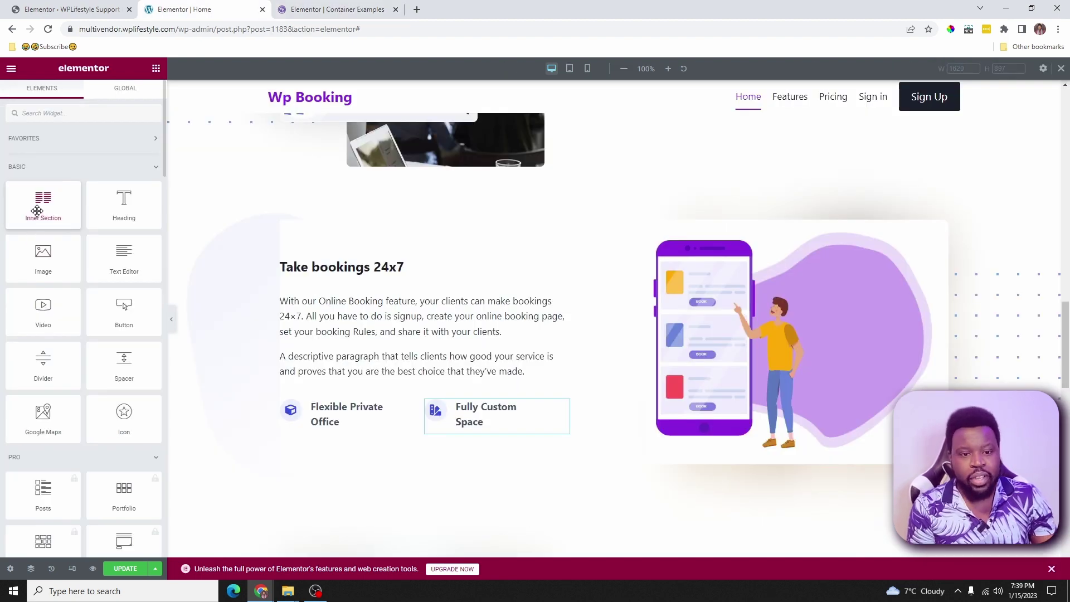
{"action": "left_click_drag", "start_coordinate": [35, 210], "coordinate": [438, 427]}
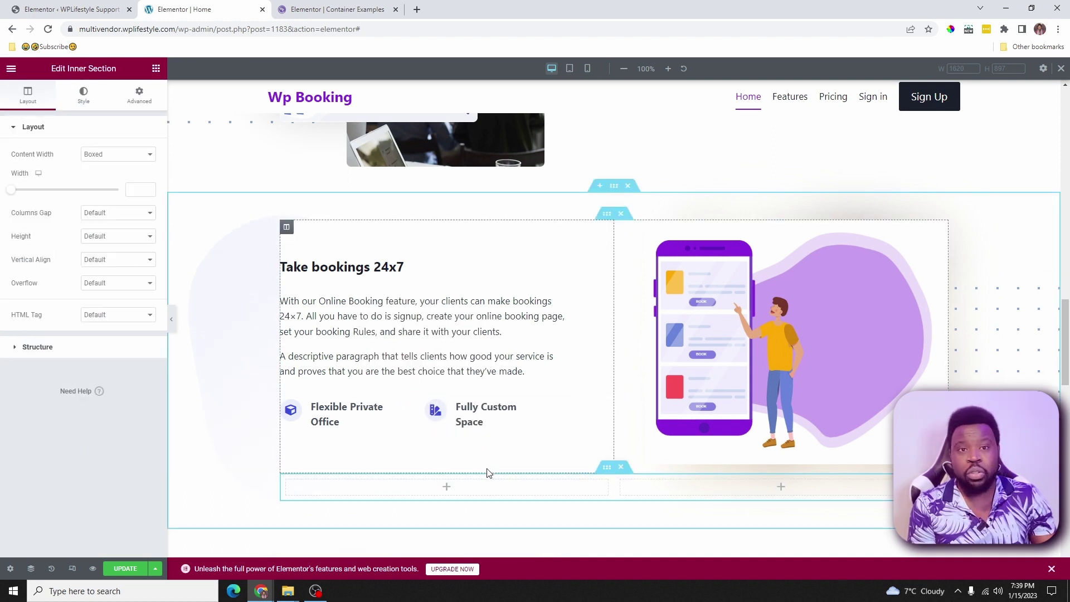
Return to the Container Examples page and move both buttons into the new nested container.
{"action": "left_click", "coordinate": [335, 10]}
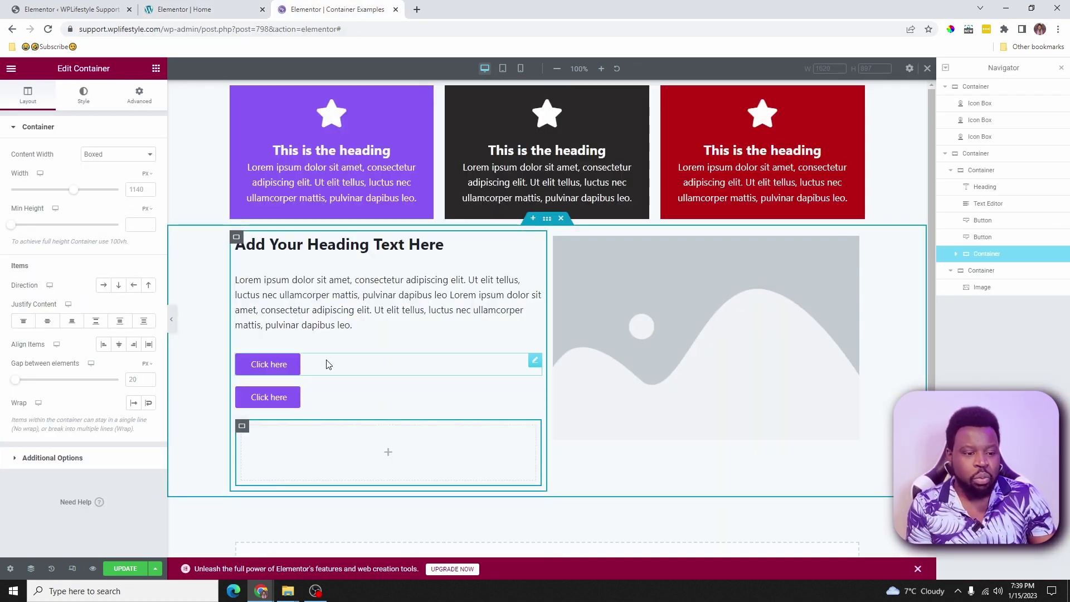
{"action": "left_click_drag", "start_coordinate": [327, 363], "coordinate": [329, 419]}
{"action": "left_click_drag", "start_coordinate": [334, 364], "coordinate": [350, 394]}
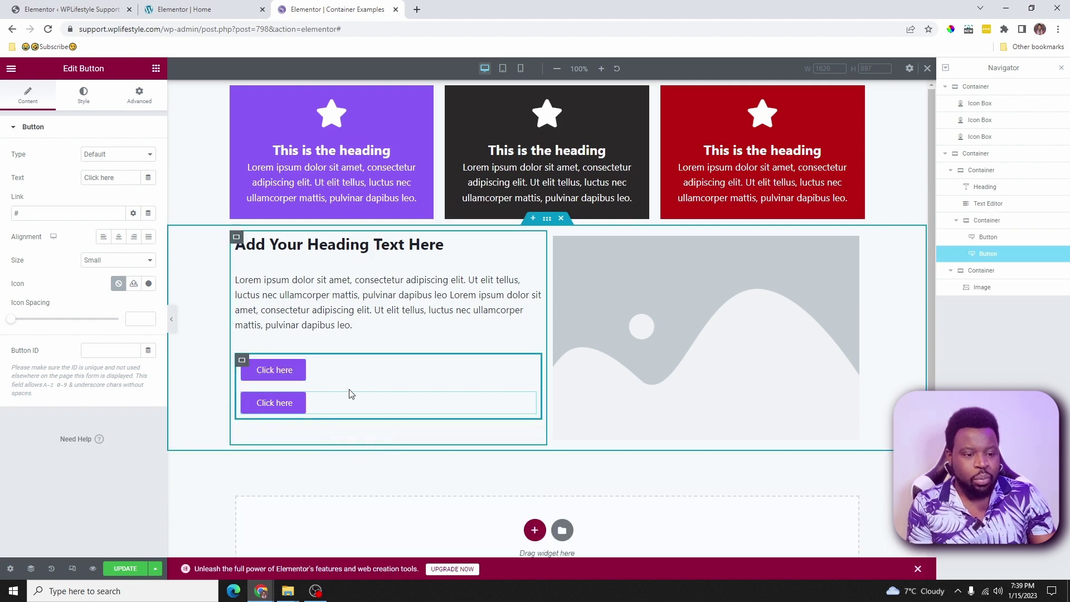
Set the nested button container's direction to Row - horizontal and justify its content to Center.
{"action": "left_click", "coordinate": [242, 361]}
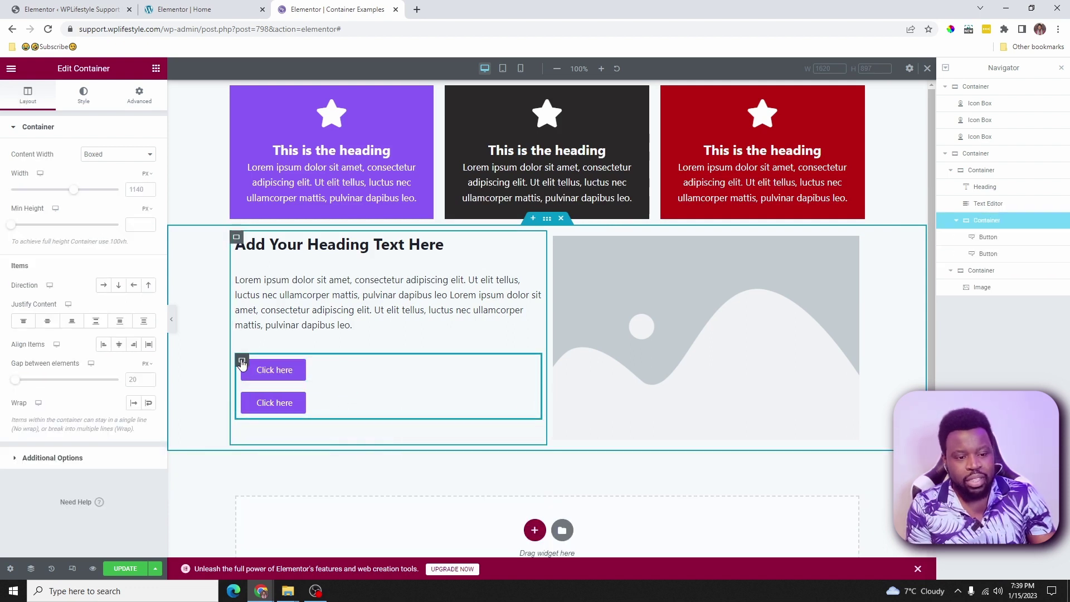
{"action": "left_click", "coordinate": [103, 285]}
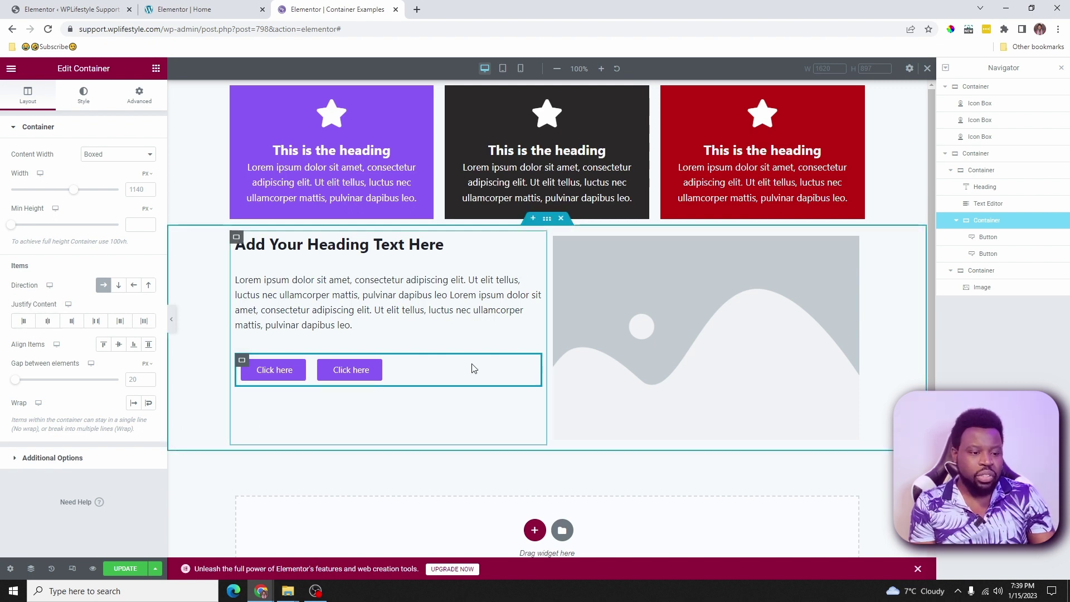
{"action": "left_click", "coordinate": [50, 324]}
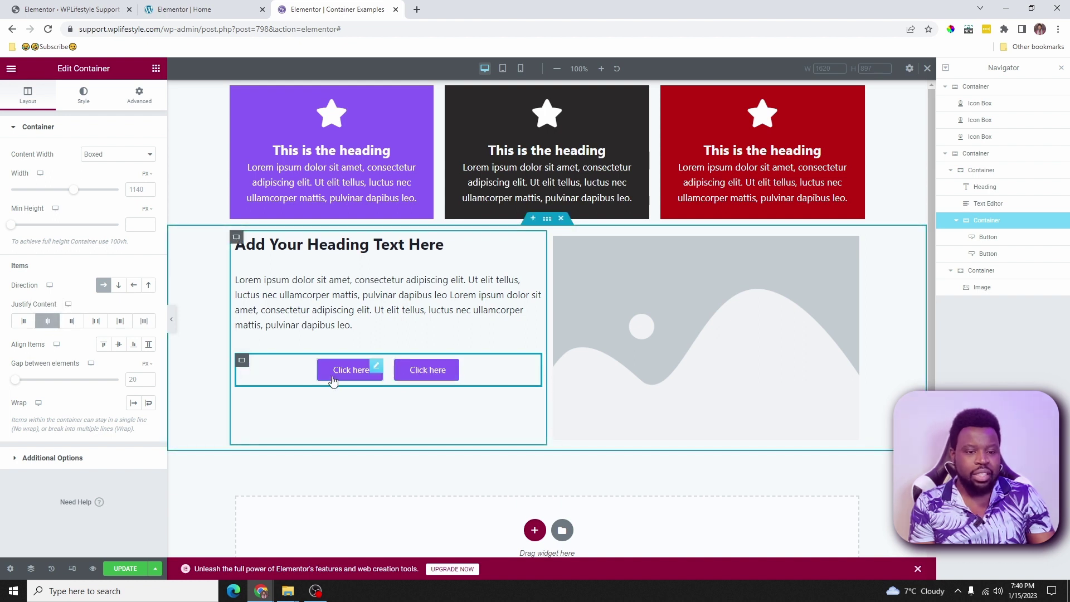
Undo the centred justification of the nested button container and try Space Between, Space Around and Space Evenly instead.
{"action": "key", "text": "ctrl+z"}
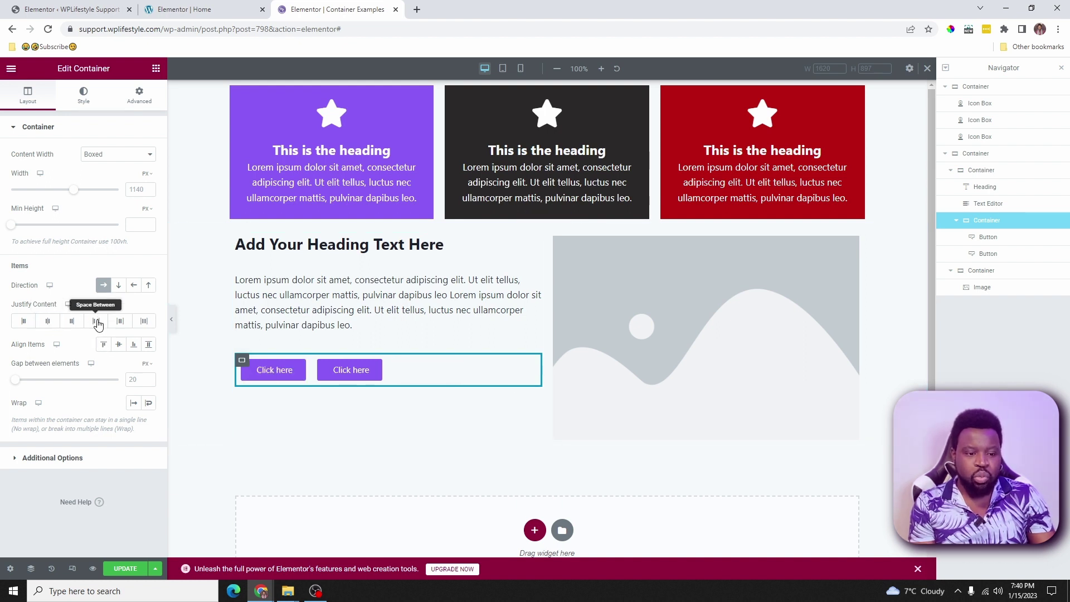
{"action": "left_click", "coordinate": [96, 322]}
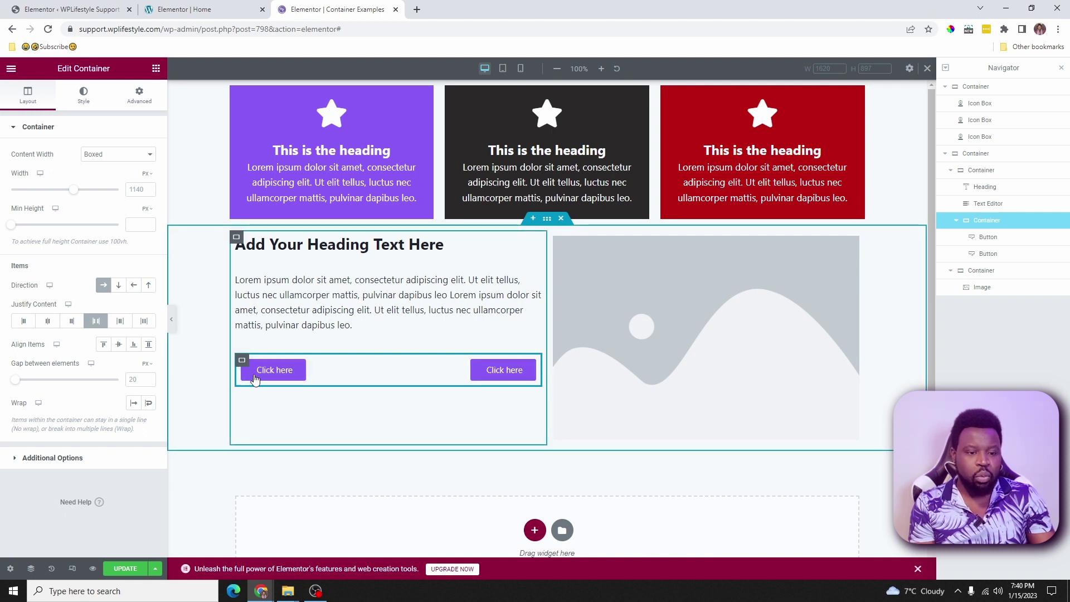
{"action": "left_click", "coordinate": [120, 323]}
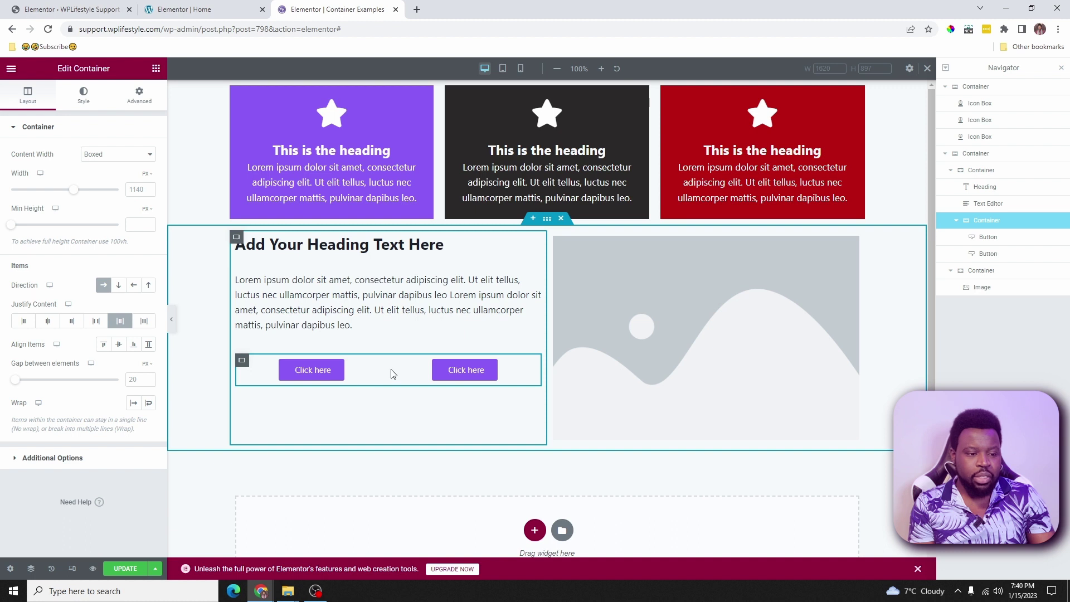
{"action": "left_click", "coordinate": [144, 322]}
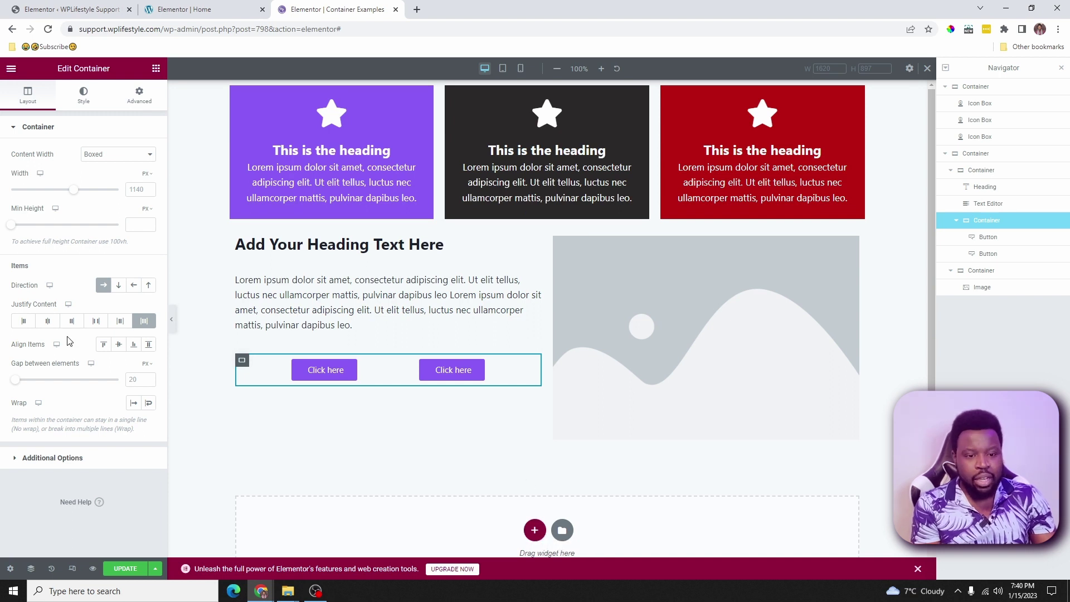
Set the first Click here button's background to the near-black global color.
{"action": "left_click", "coordinate": [351, 369]}
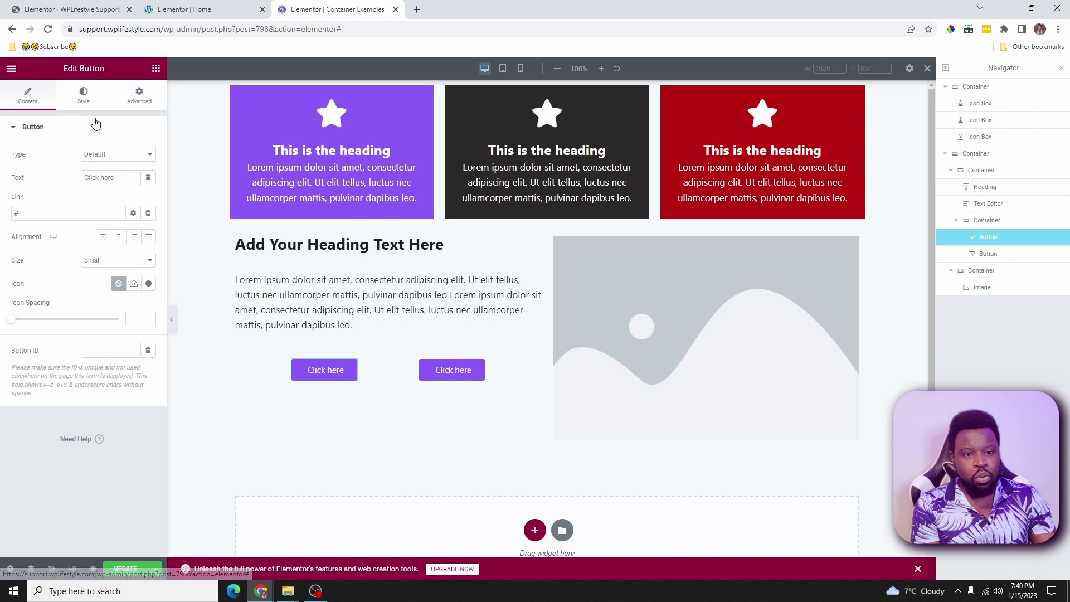
{"action": "left_click", "coordinate": [83, 95]}
{"action": "left_click", "coordinate": [134, 270]}
{"action": "left_click", "coordinate": [65, 442]}
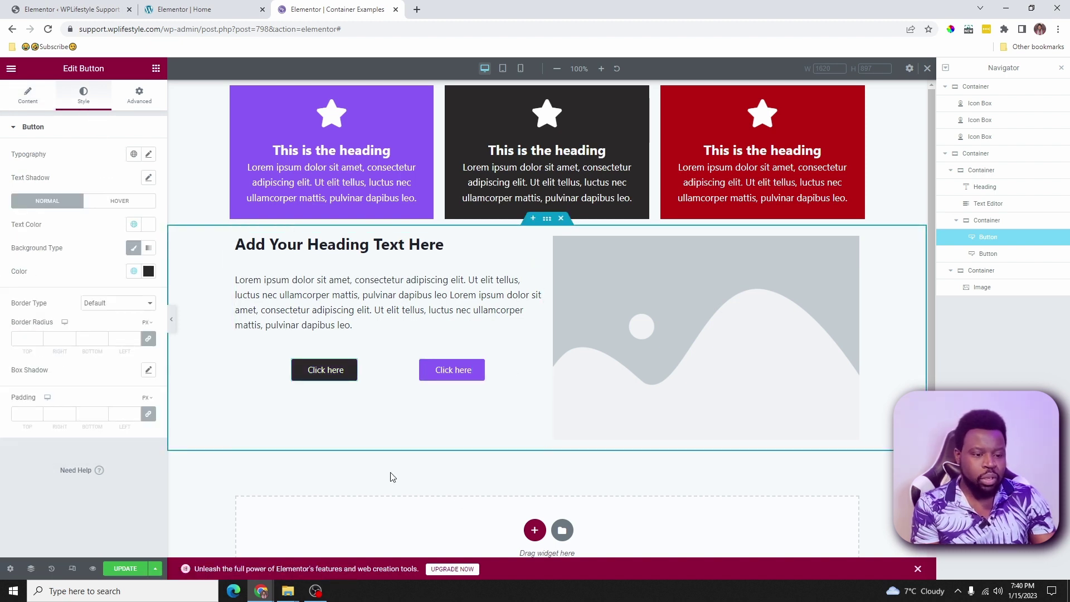
Justify the nested button container's content to Start and align its items to Center for desktop.
{"action": "left_click", "coordinate": [241, 360]}
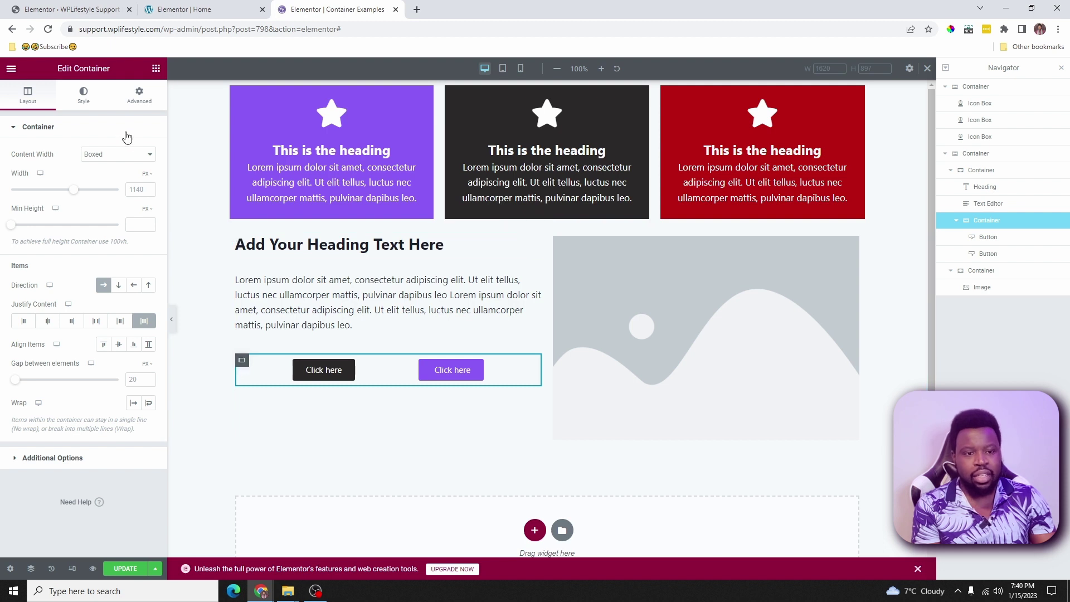
{"action": "left_click", "coordinate": [24, 320]}
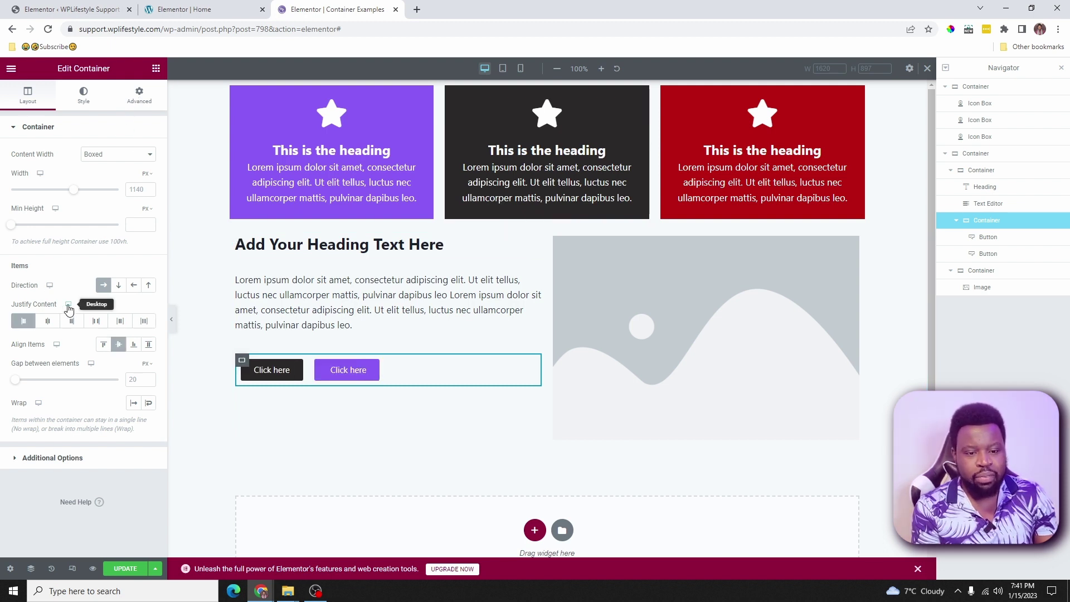
Justify the nested button container's content to Center for the mobile view only.
{"action": "left_click", "coordinate": [54, 286]}
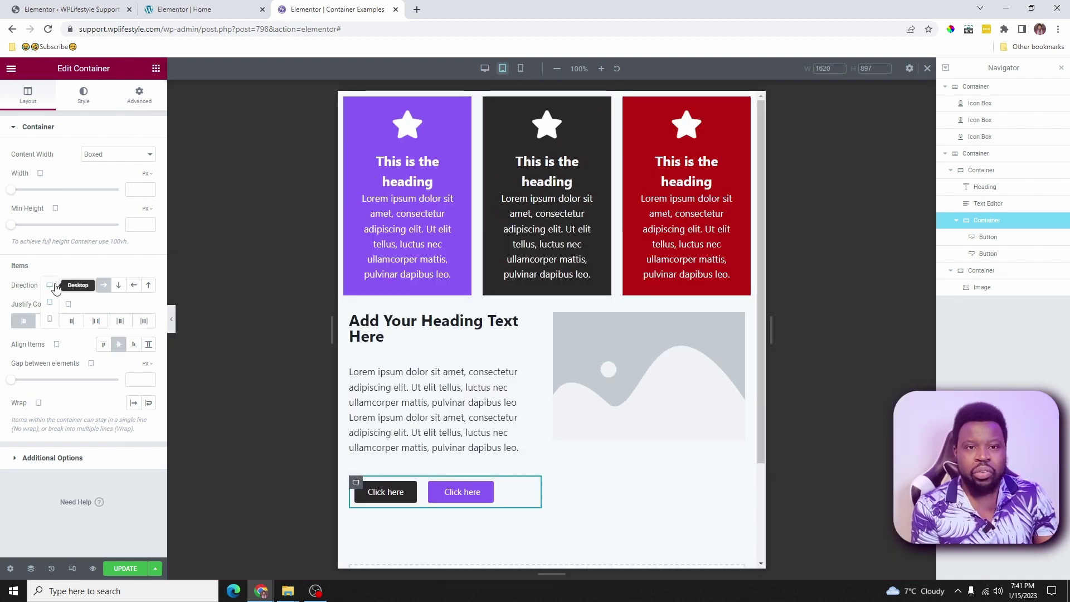
{"action": "left_click", "coordinate": [49, 319]}
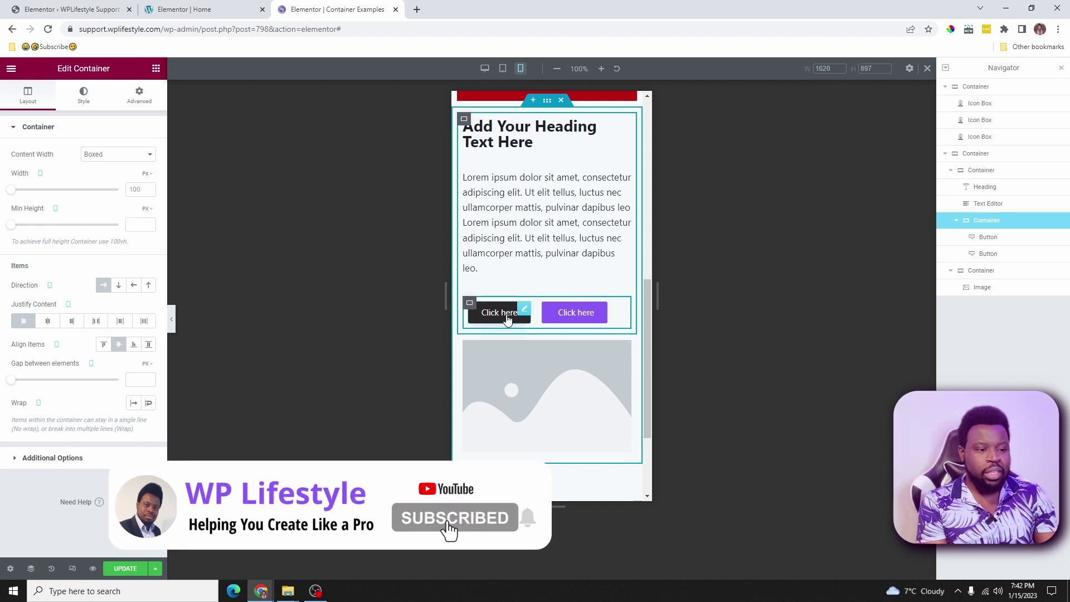
{"action": "left_click", "coordinate": [48, 321]}
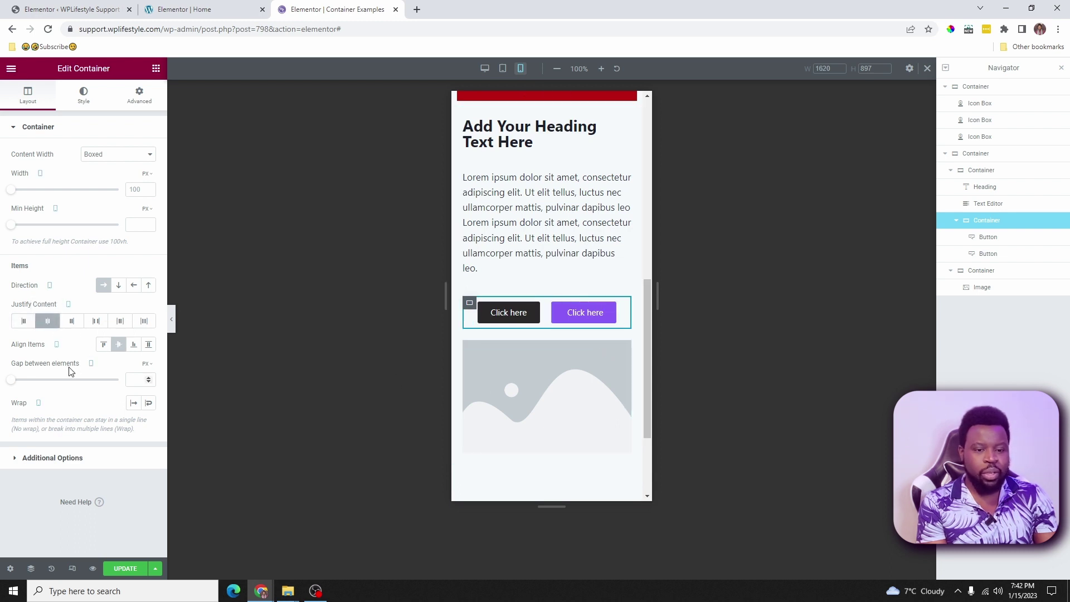
Set the icon boxes container's mobile direction to reversed column and compare the box order in the desktop and mobile views.
{"action": "scroll", "coordinate": [524, 312], "scroll_direction": "up", "scroll_amount": 3}
{"action": "scroll", "coordinate": [521, 368], "scroll_direction": "up", "scroll_amount": 5}
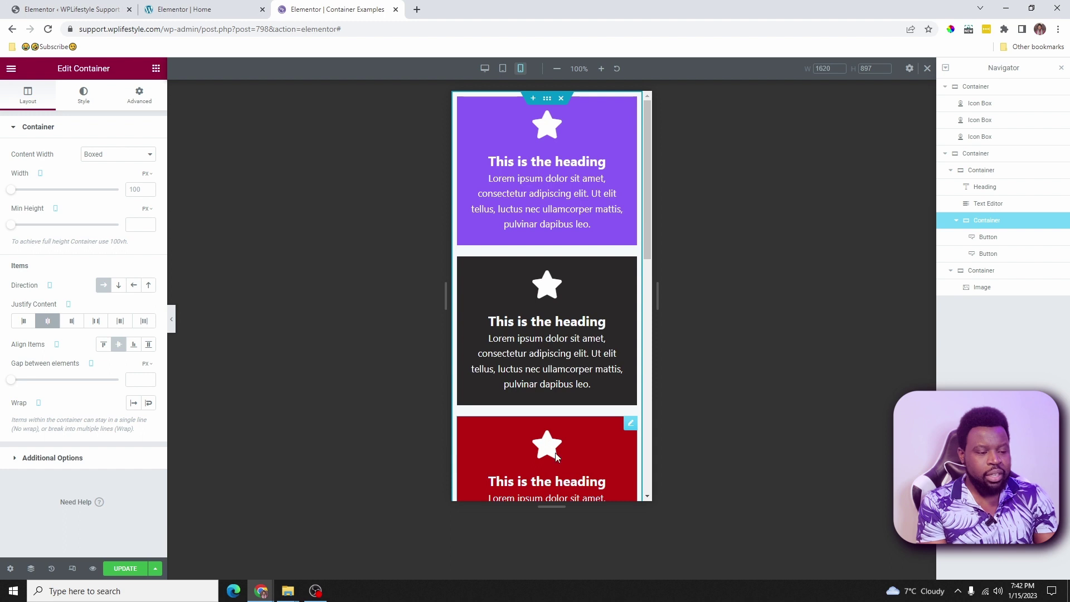
{"action": "left_click", "coordinate": [545, 102]}
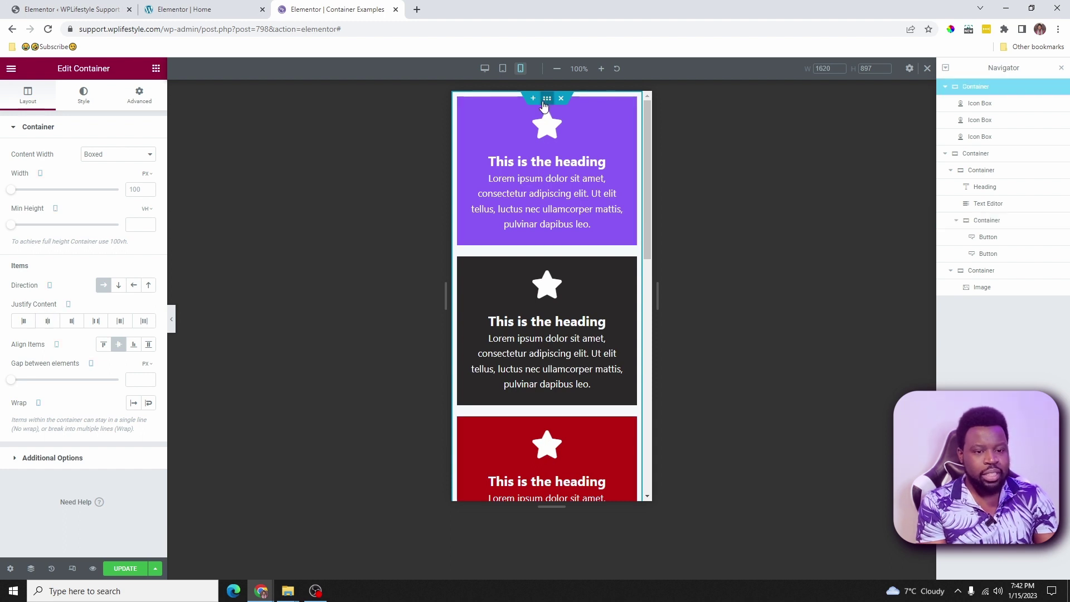
{"action": "left_click", "coordinate": [149, 287]}
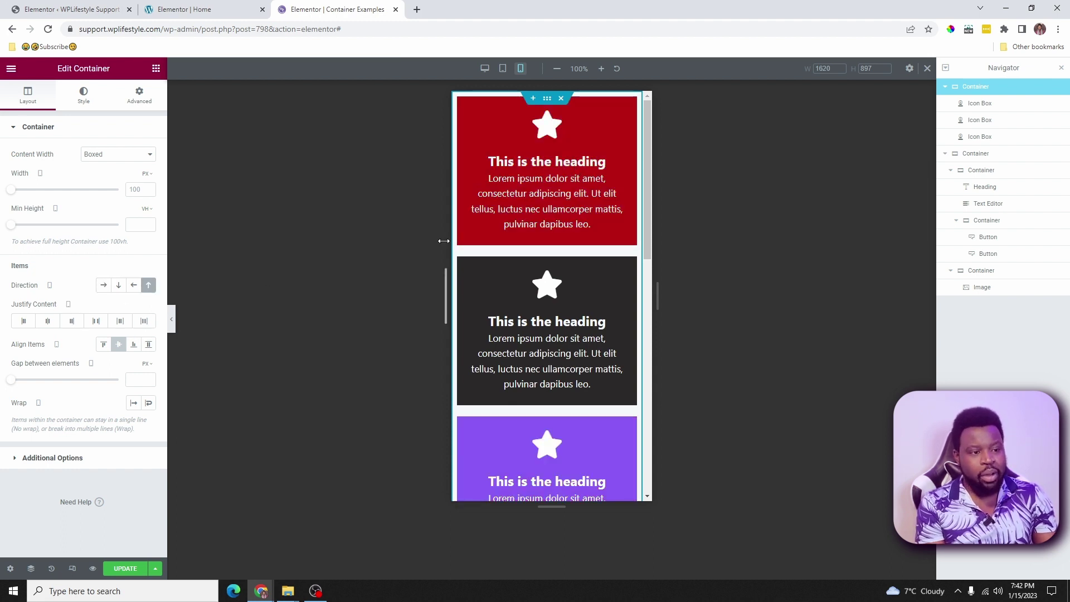
{"action": "left_click", "coordinate": [484, 69]}
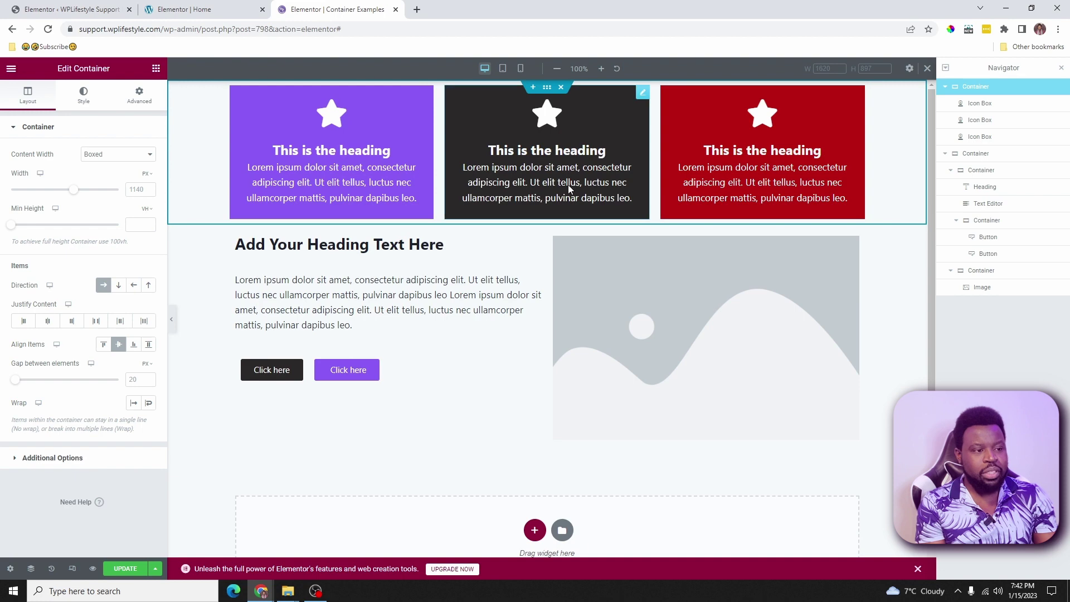
{"action": "left_click", "coordinate": [521, 68]}
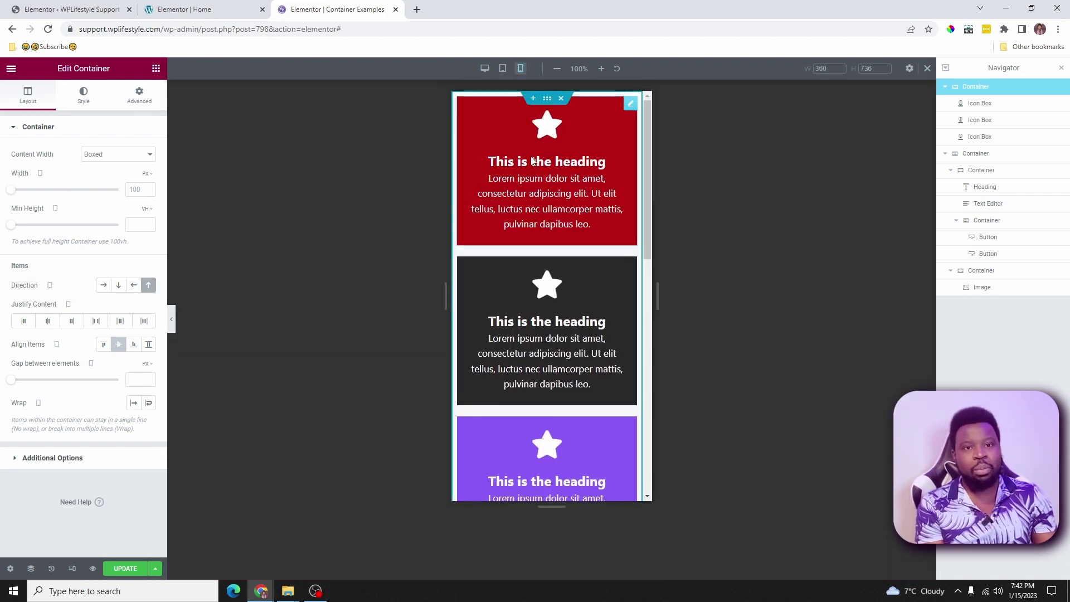